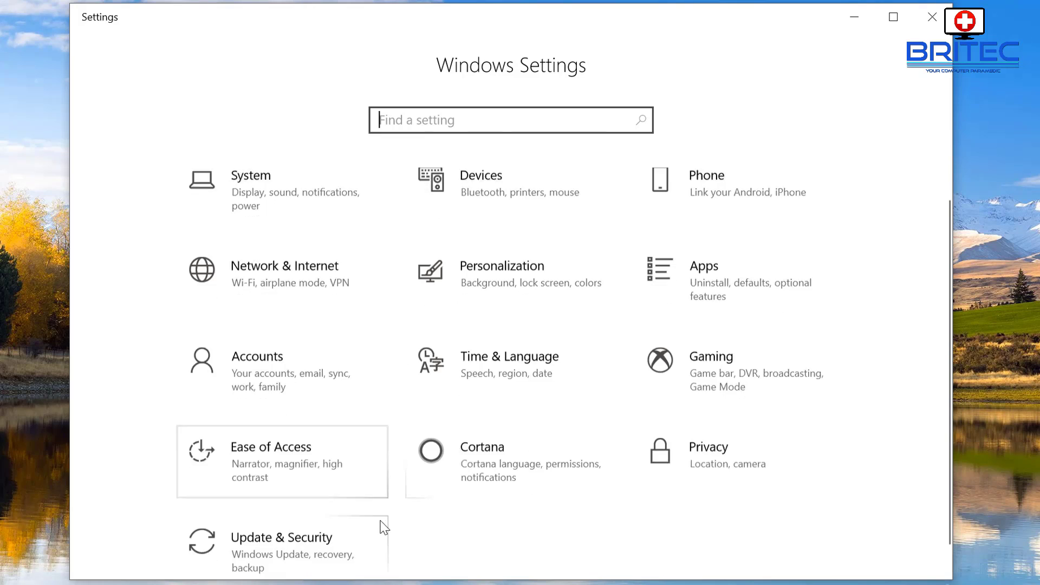
Step: Go to Update & Security and show the Windows Security page in Settings
left_click(285, 536)
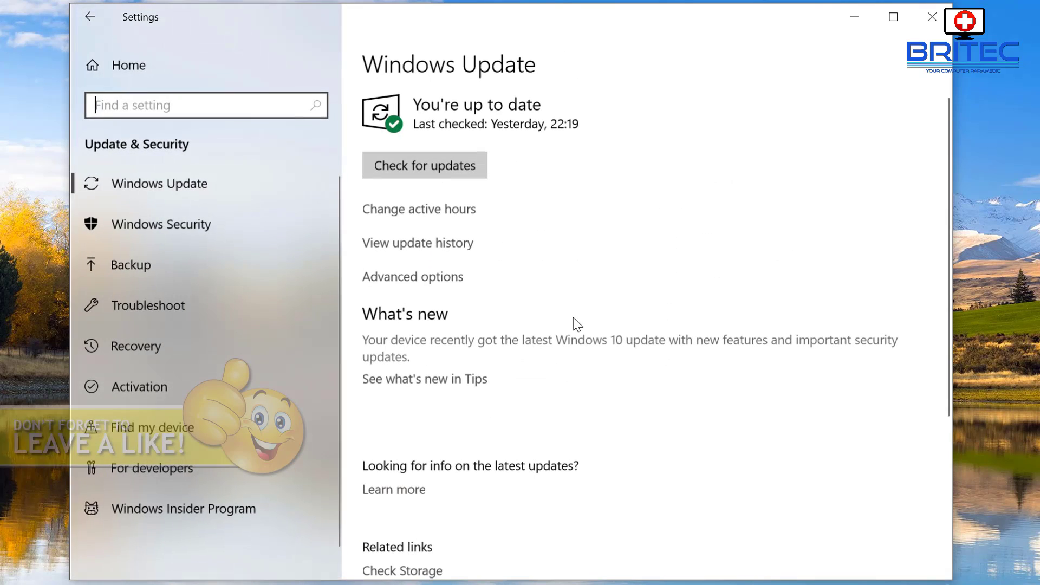
left_click(158, 227)
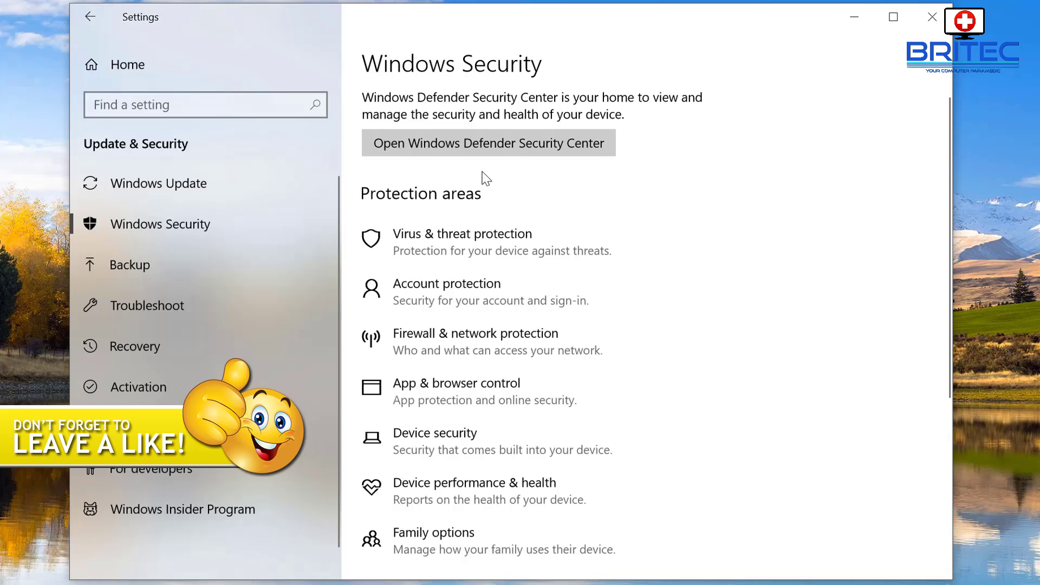
Step: Open Windows Defender Security Center to view its overview, then close it and the Settings window
left_click(486, 144)
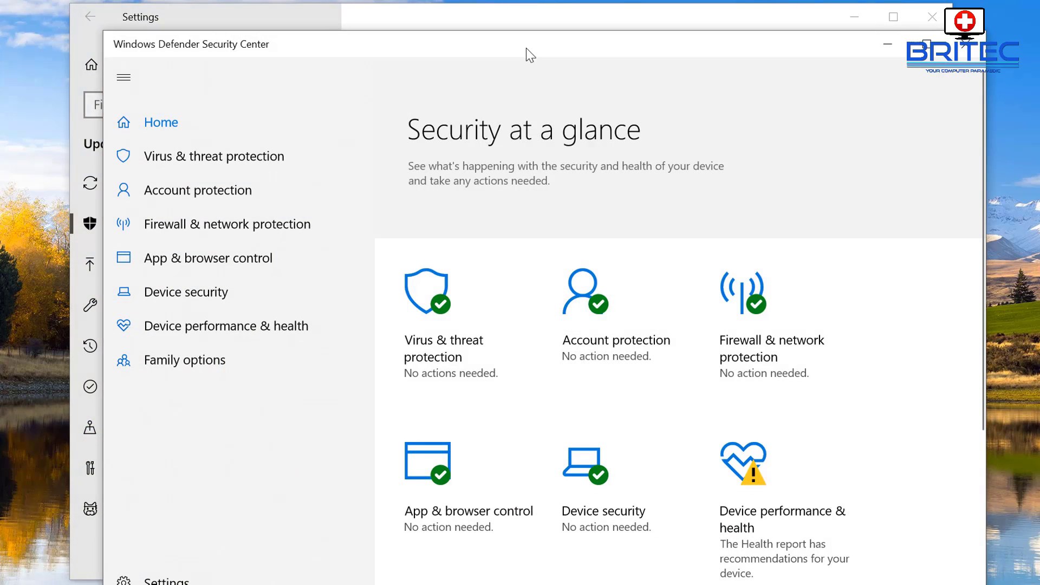
left_click_drag(530, 55, 487, 34)
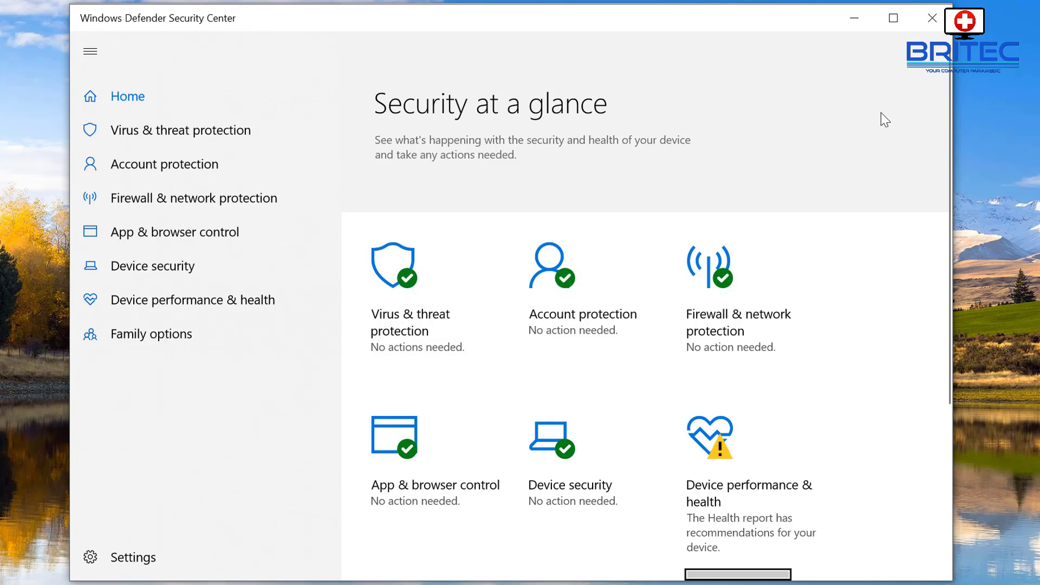
left_click(939, 26)
left_click(939, 25)
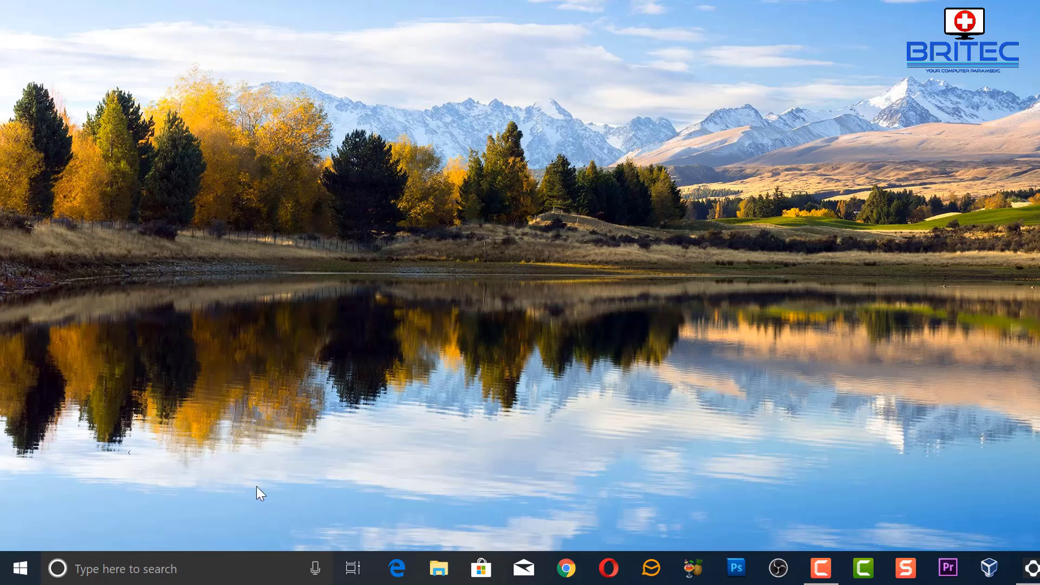
Step: Search Windows for 'gpedit' so Edit group policy appears as the best match
left_click(134, 571)
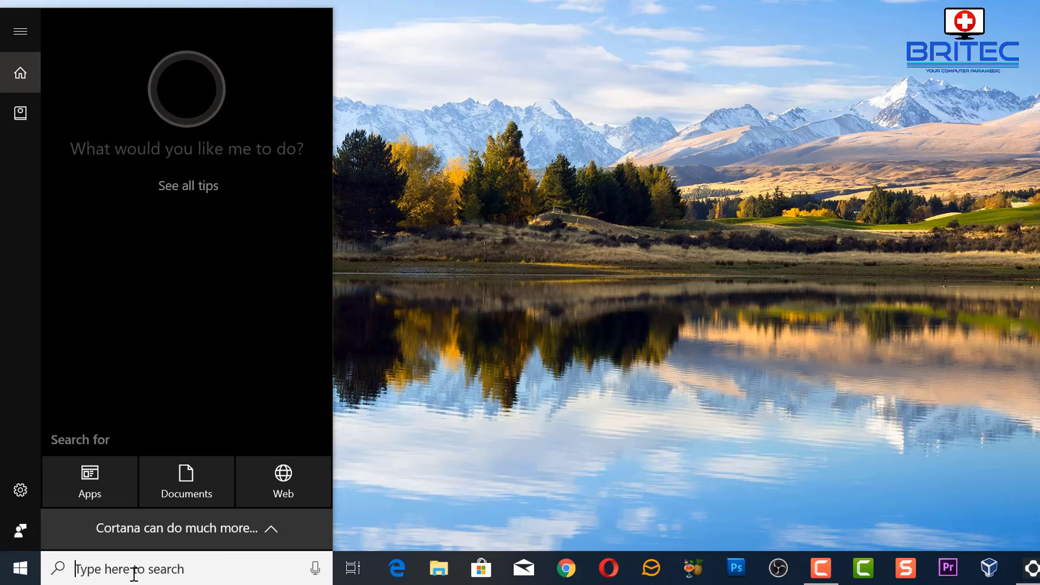
type("gpedu")
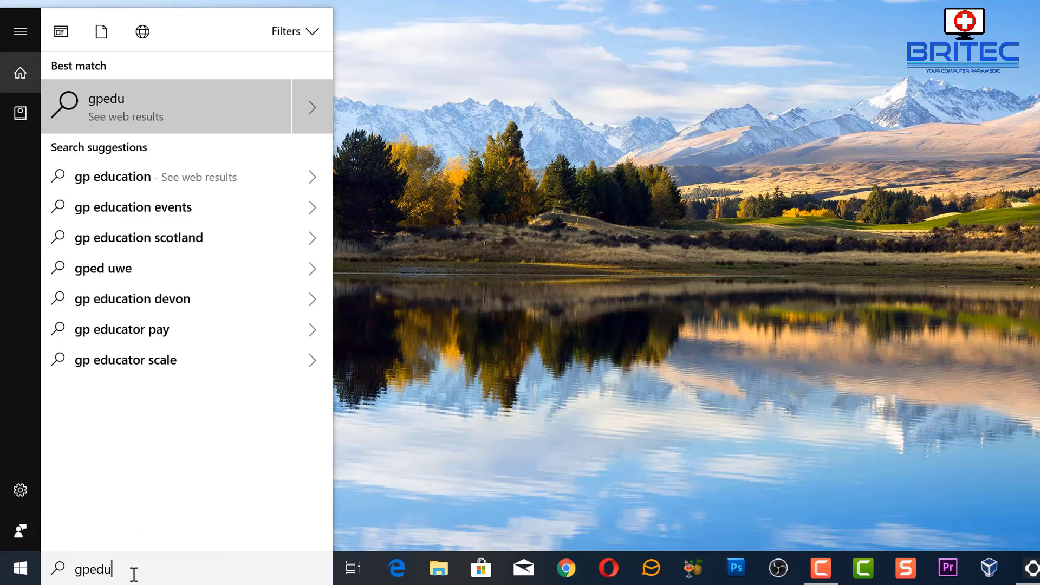
key("BackSpace")
type("it")
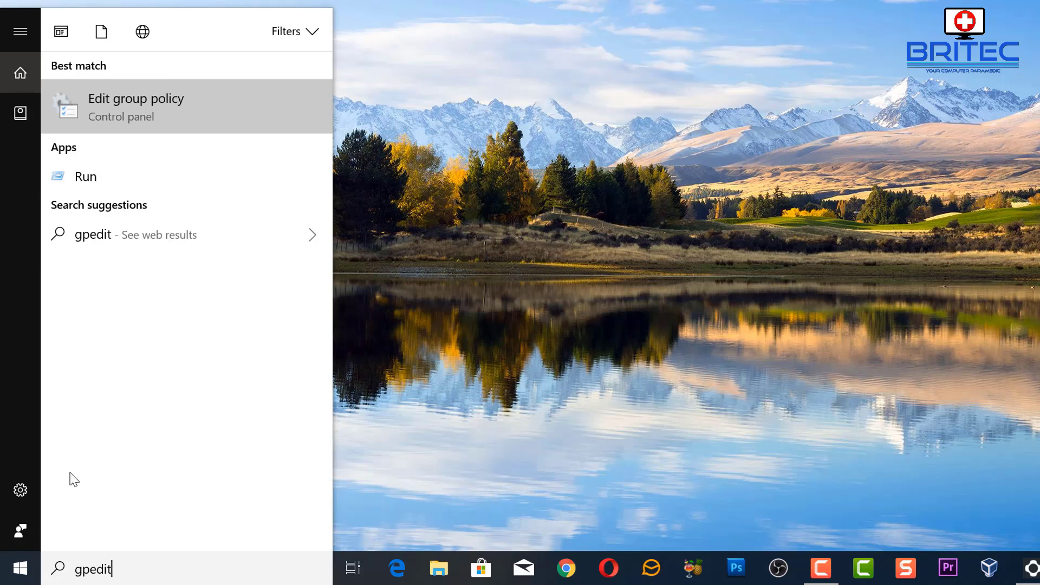
Step: Launch Edit group policy, widen the tree, and expand Computer Configuration > Administrative Templates > Windows Components
left_click(133, 107)
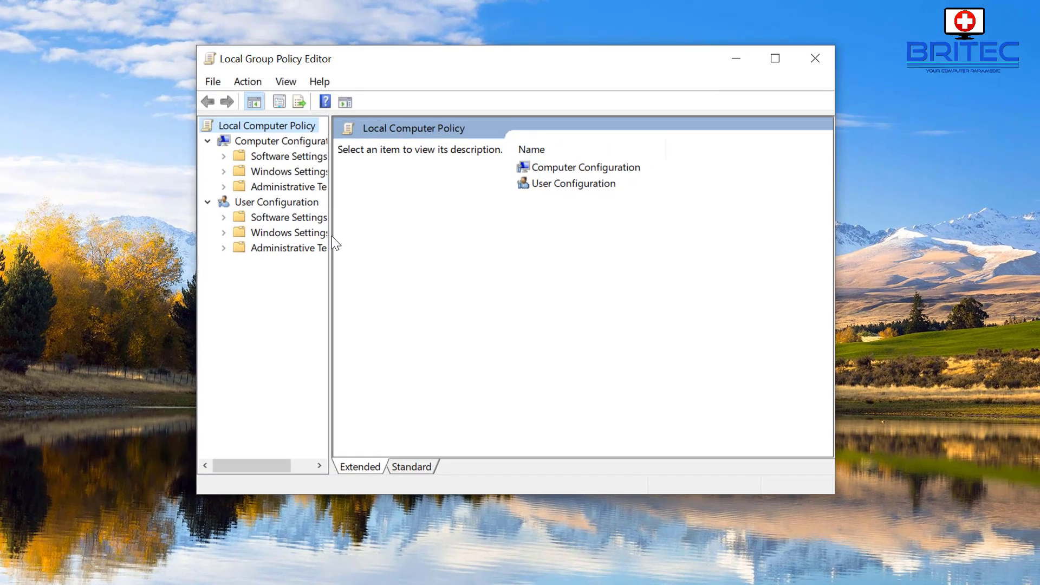
left_click_drag(332, 241, 435, 261)
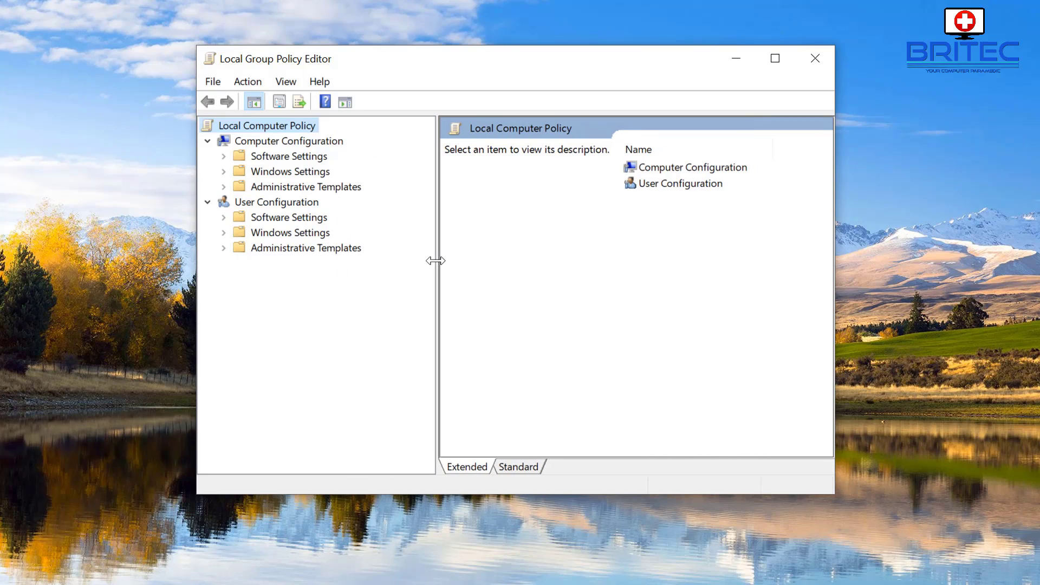
left_click(298, 143)
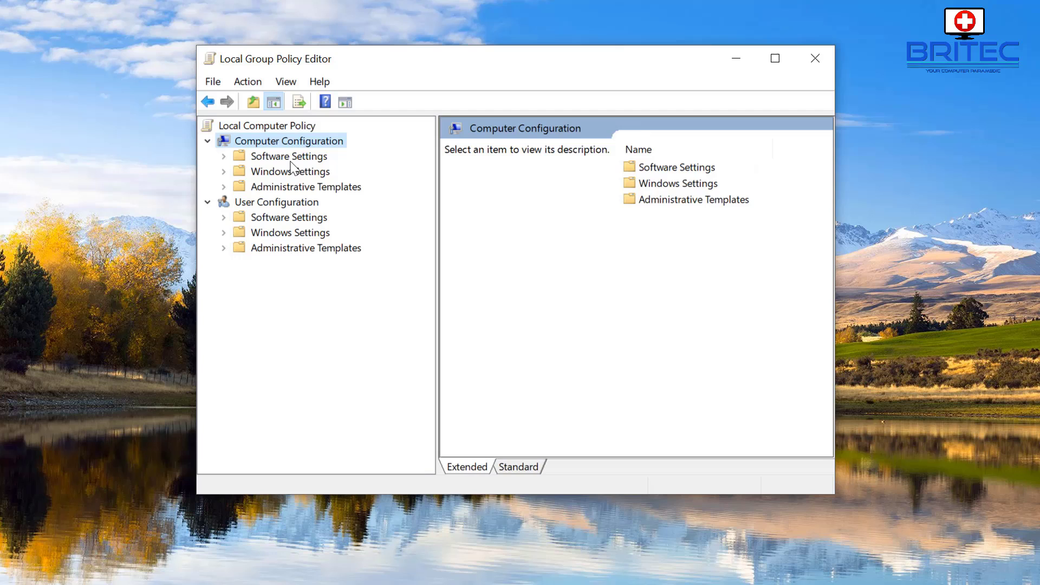
left_click(297, 186)
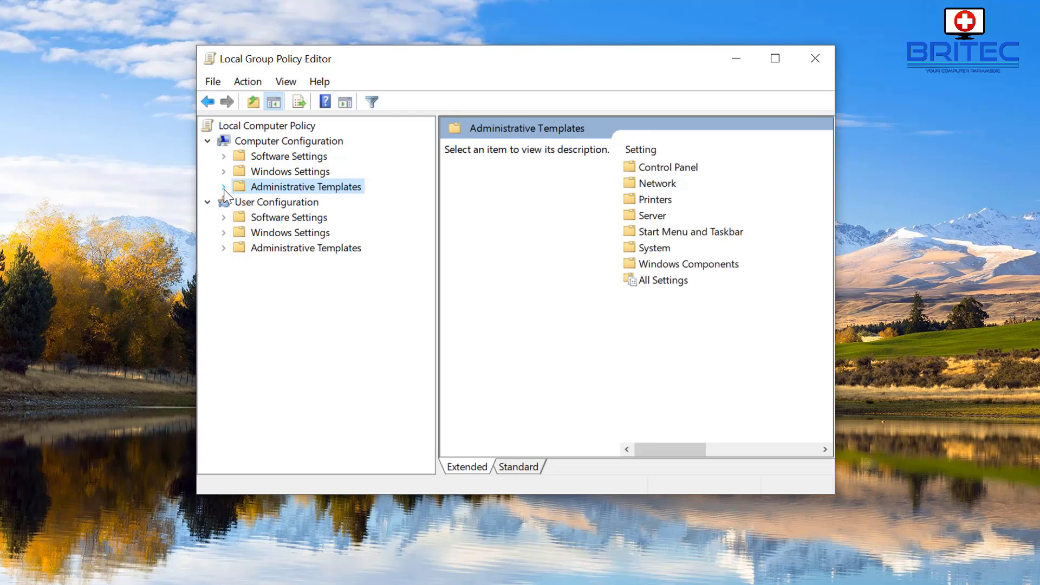
left_click(223, 187)
left_click(306, 294)
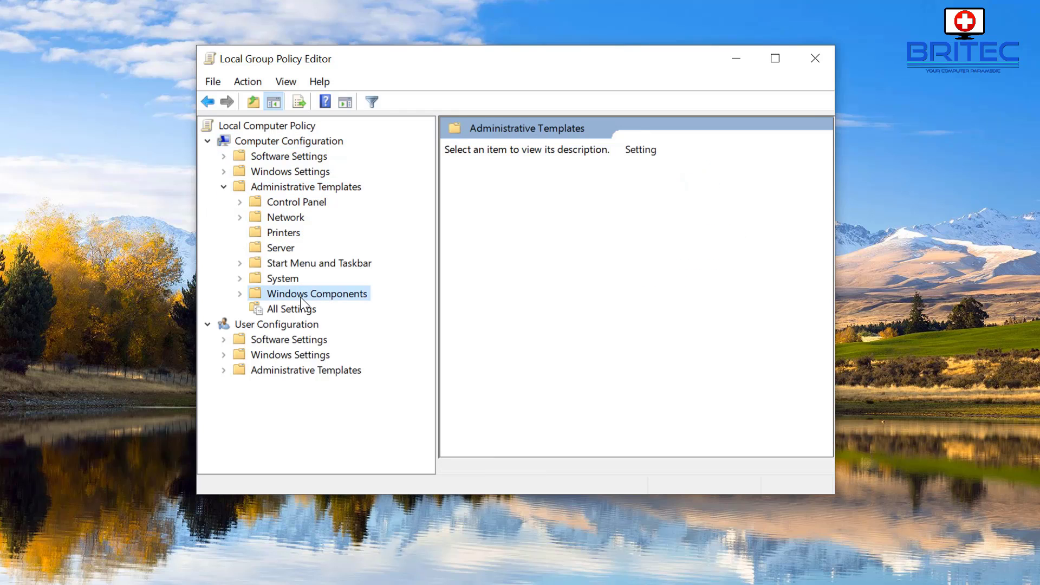
left_click(239, 293)
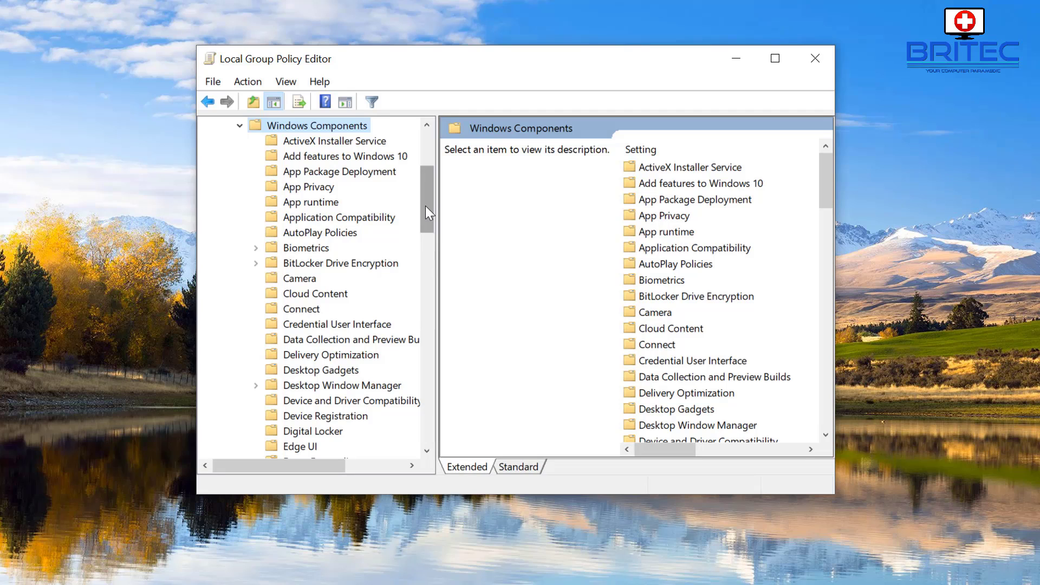
left_click_drag(427, 212, 407, 366)
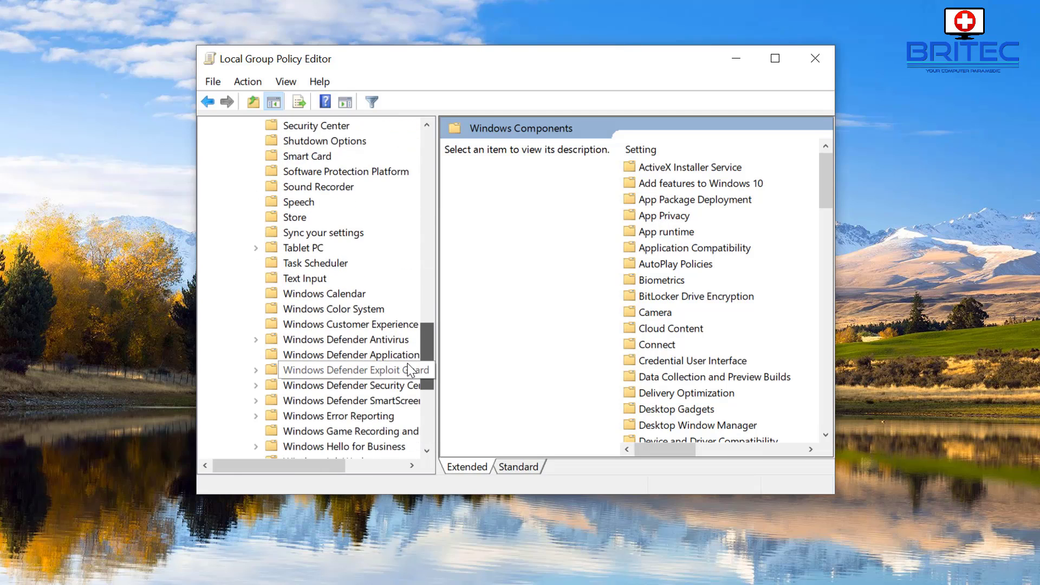
left_click_drag(437, 308, 522, 308)
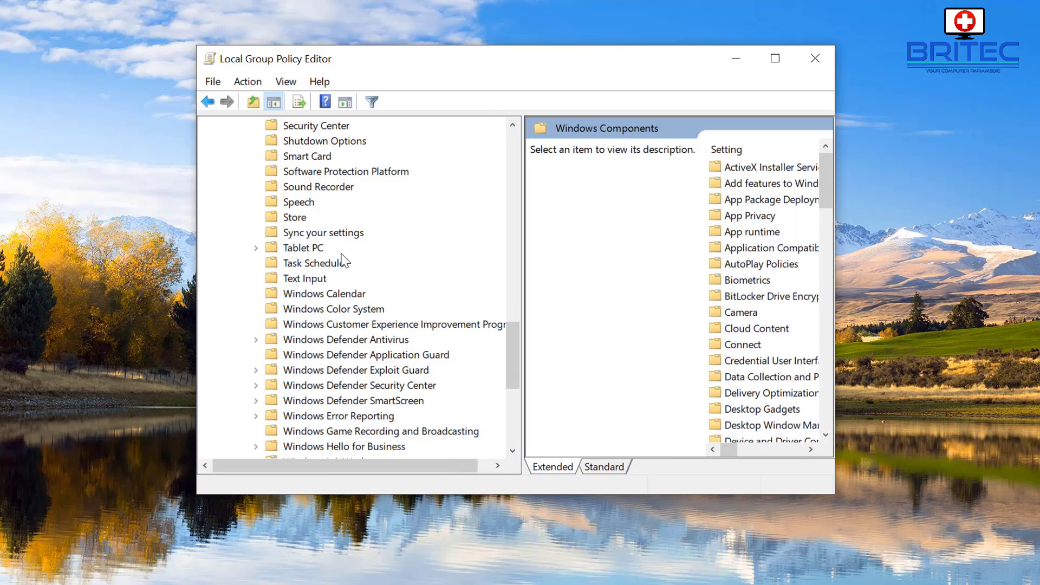
Step: Show the Windows Defender Antivirus policies in an enlarged window and select Turn off Windows Defender Antivirus
left_click(311, 339)
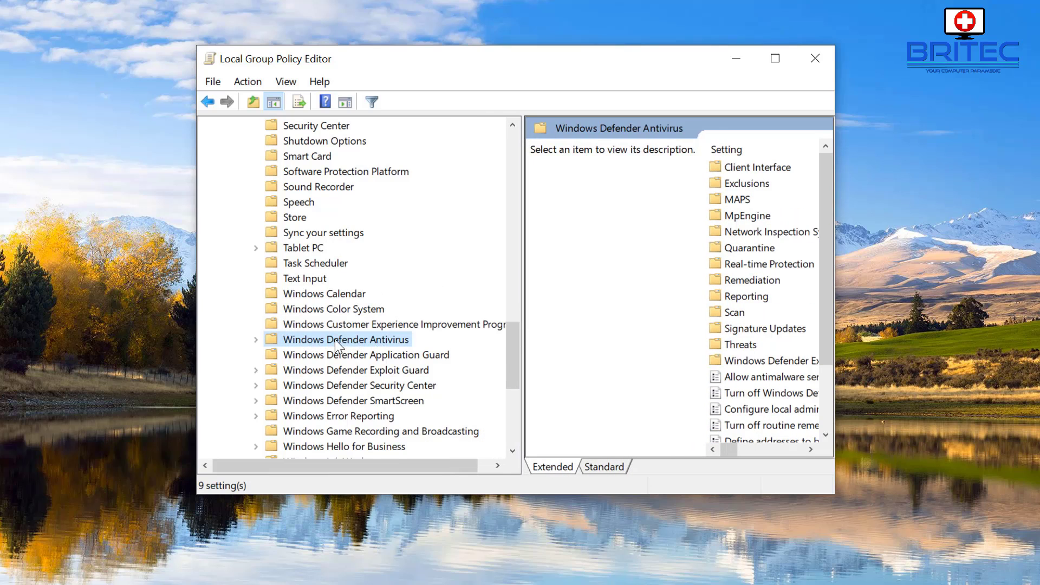
left_click_drag(834, 330, 1039, 330)
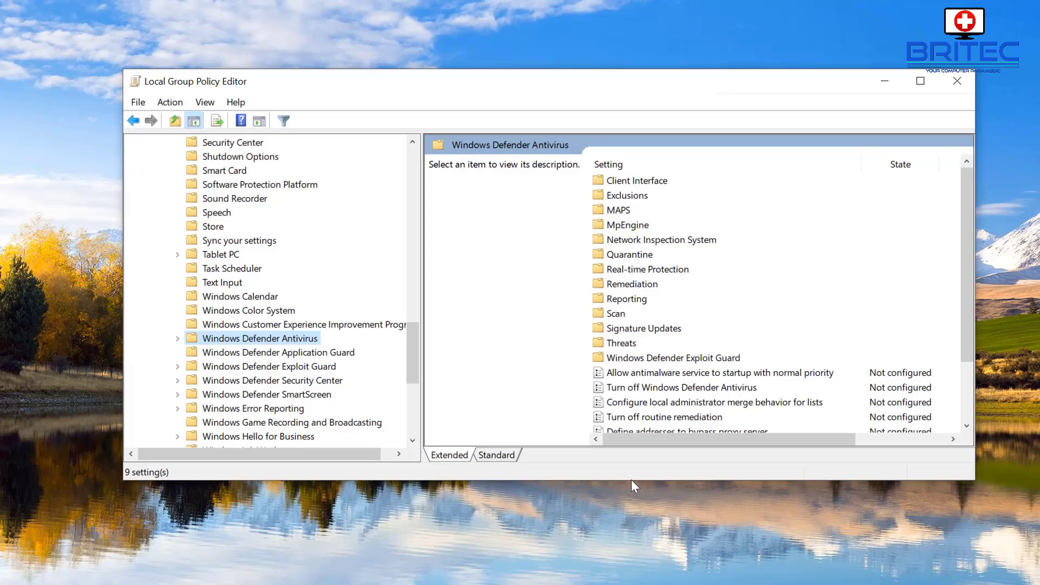
left_click_drag(631, 479, 632, 567)
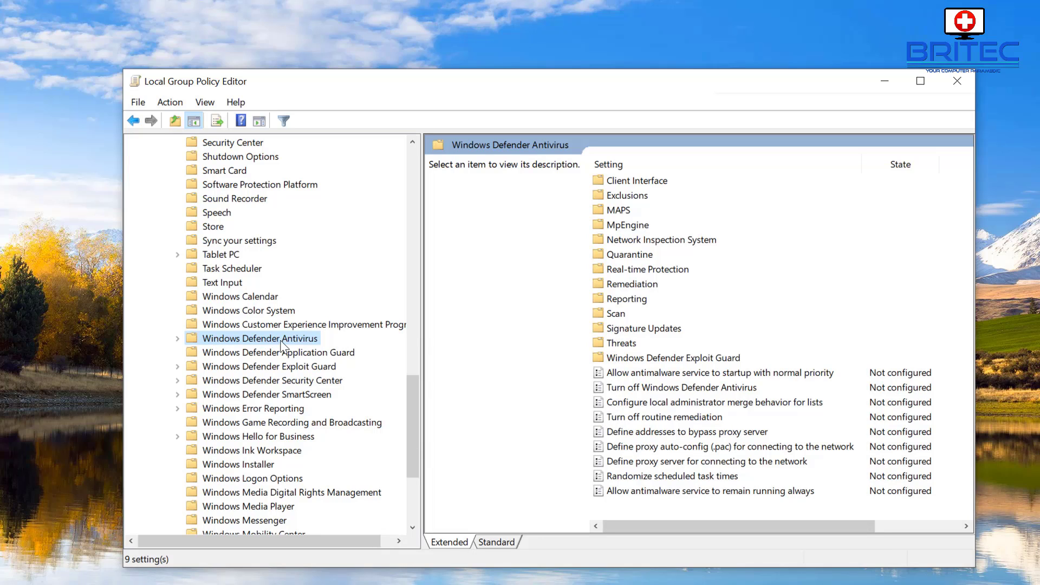
left_click(644, 388)
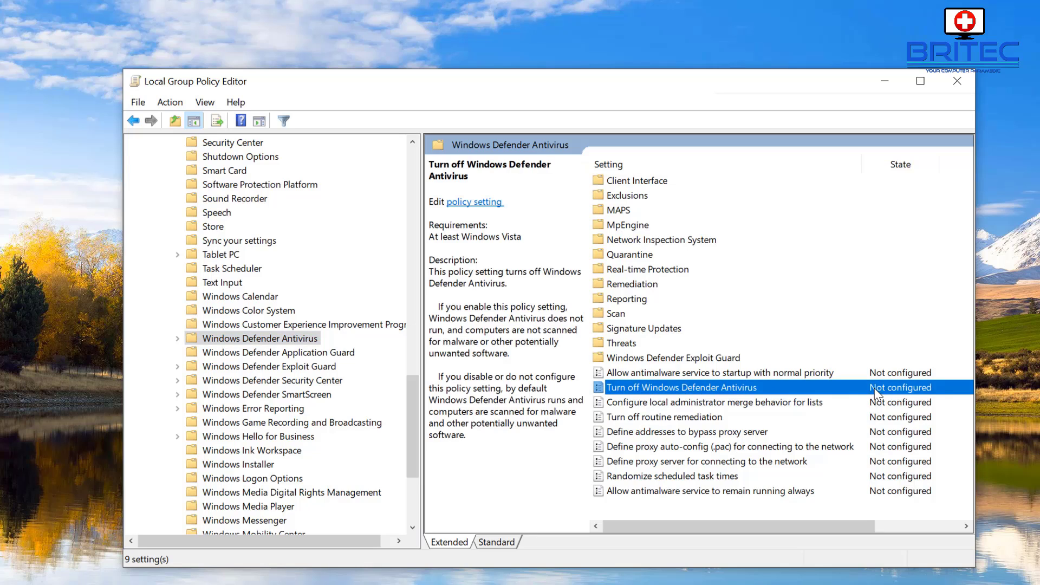
Step: Set Turn off Windows Defender Antivirus to Enabled, apply, and confirm with OK
double_click(665, 388)
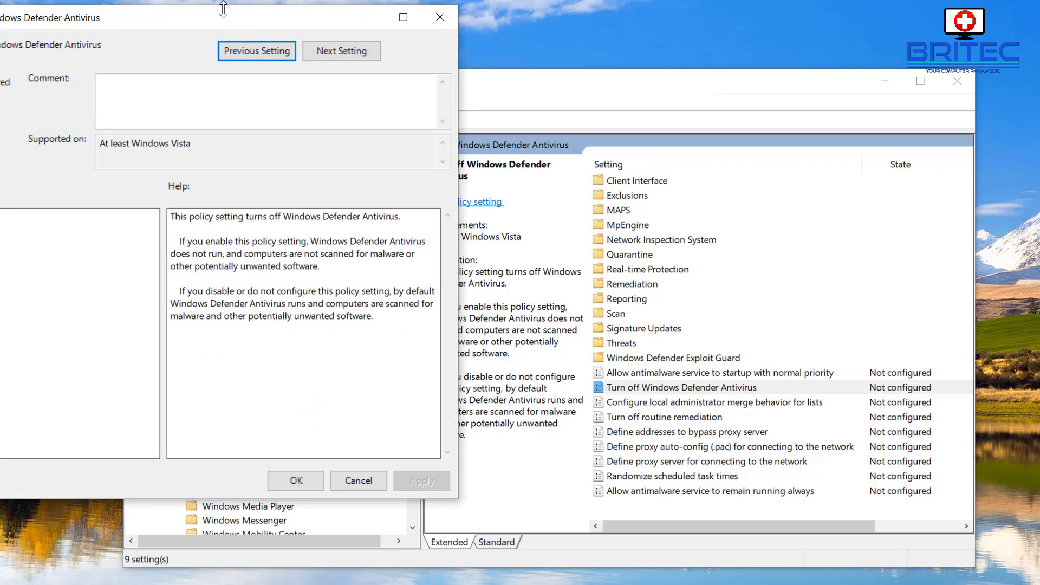
left_click_drag(221, 28, 582, 84)
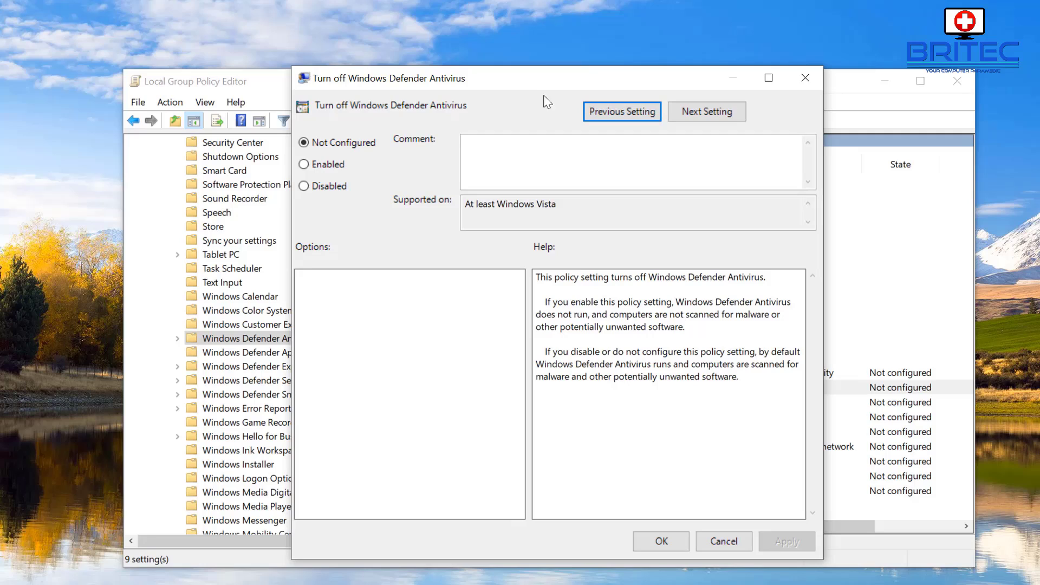
left_click(304, 165)
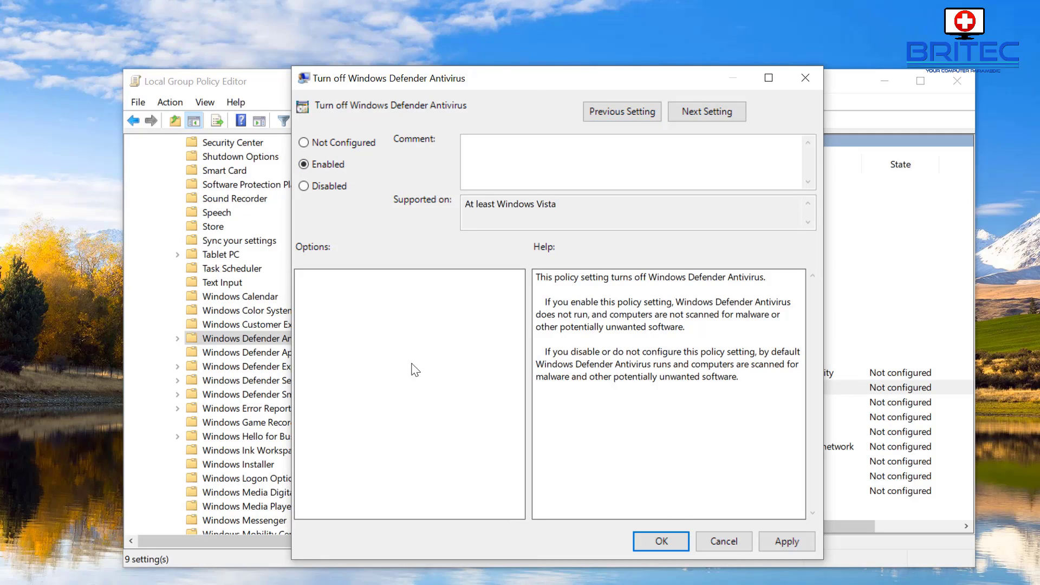
left_click(783, 537)
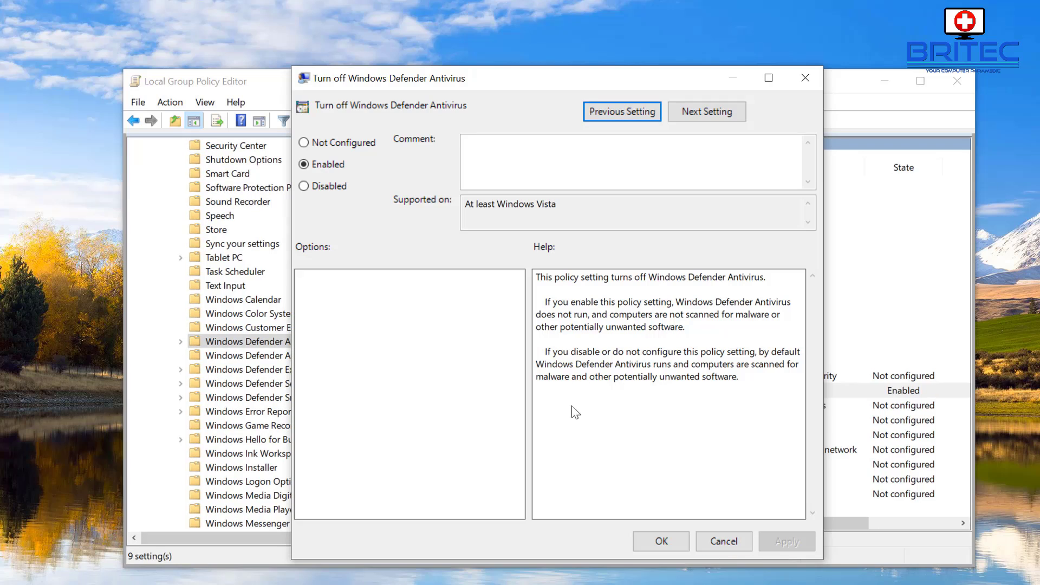
left_click(663, 538)
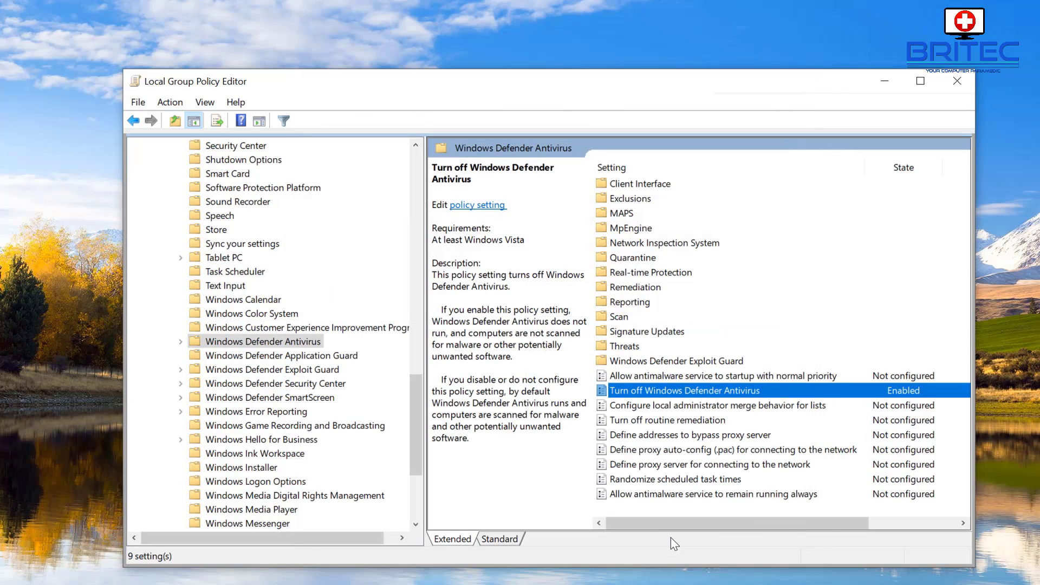
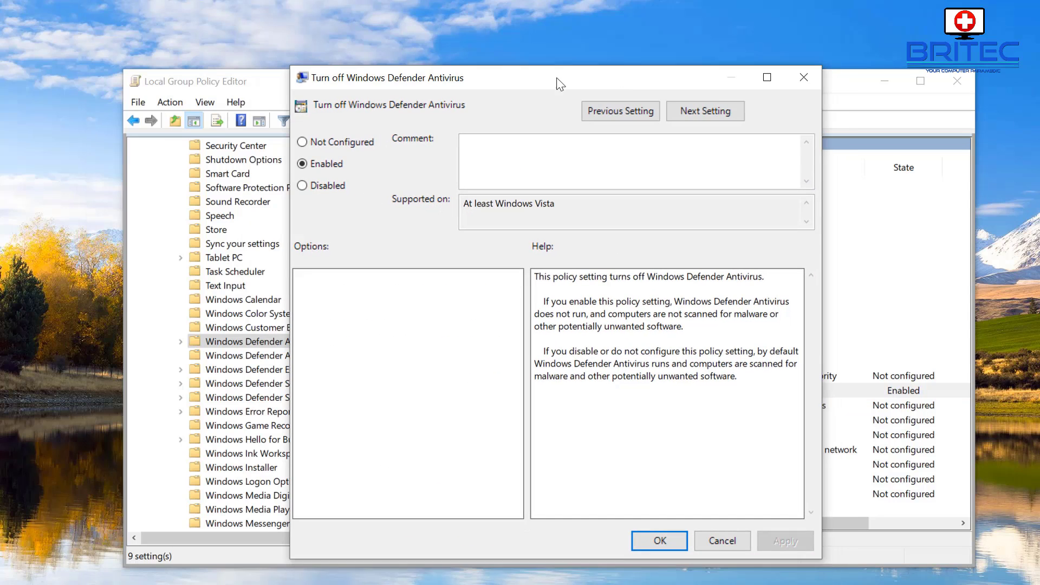
Step: Set 'Turn off Windows Defender Antivirus' to Not Configured, apply it, and close the policy dialog
left_click_drag(557, 79, 558, 81)
left_click(302, 142)
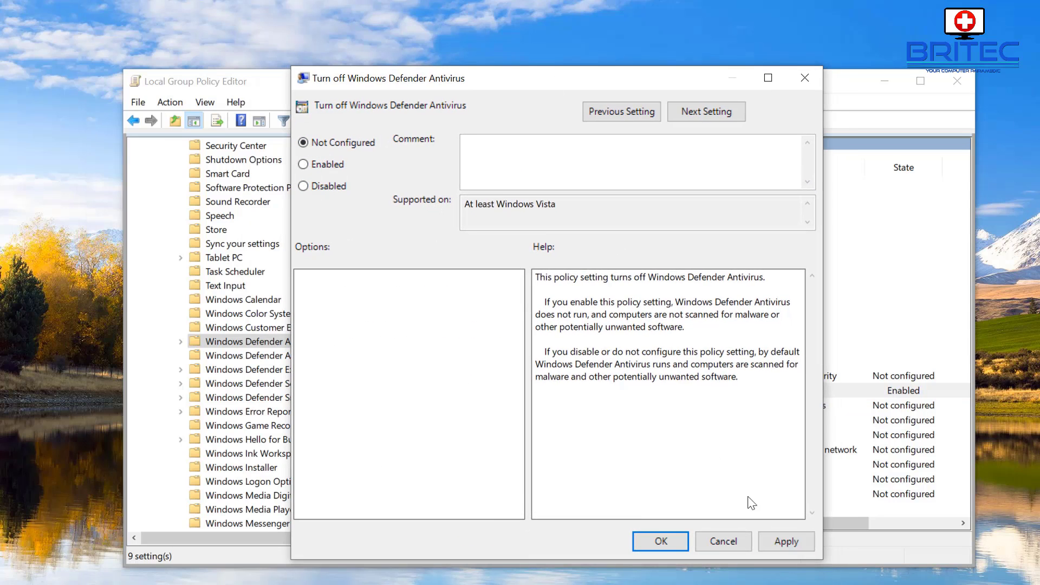
left_click(791, 541)
left_click(667, 545)
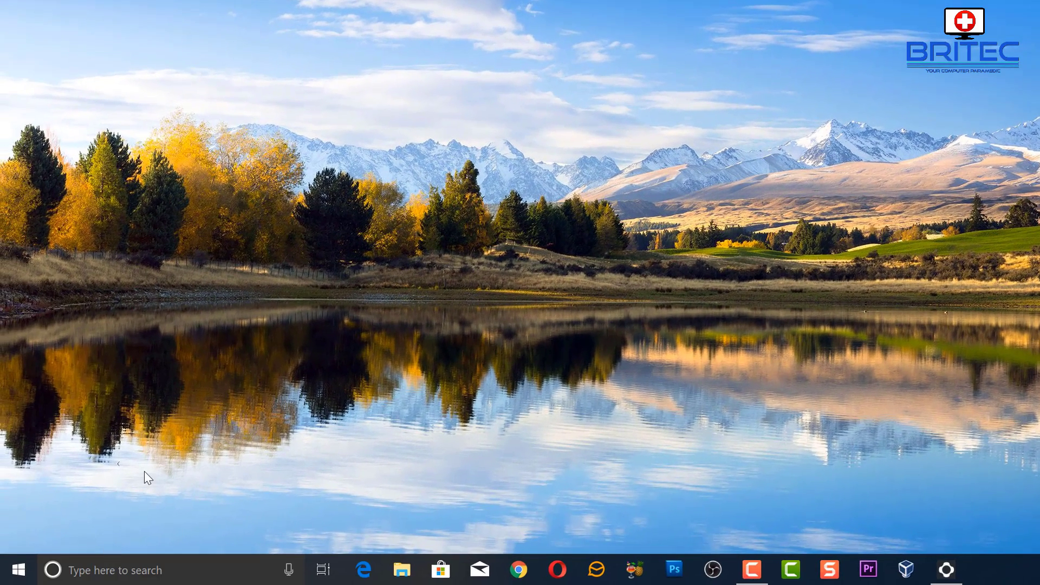
Step: Search the taskbar for 'regedit' and launch Registry Editor from the results
left_click(144, 568)
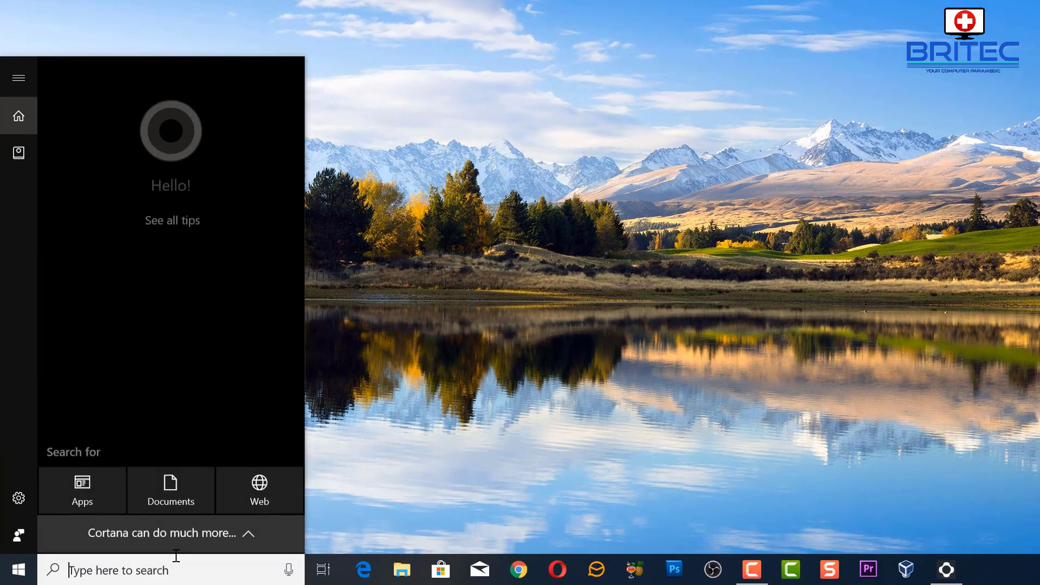
type("reg")
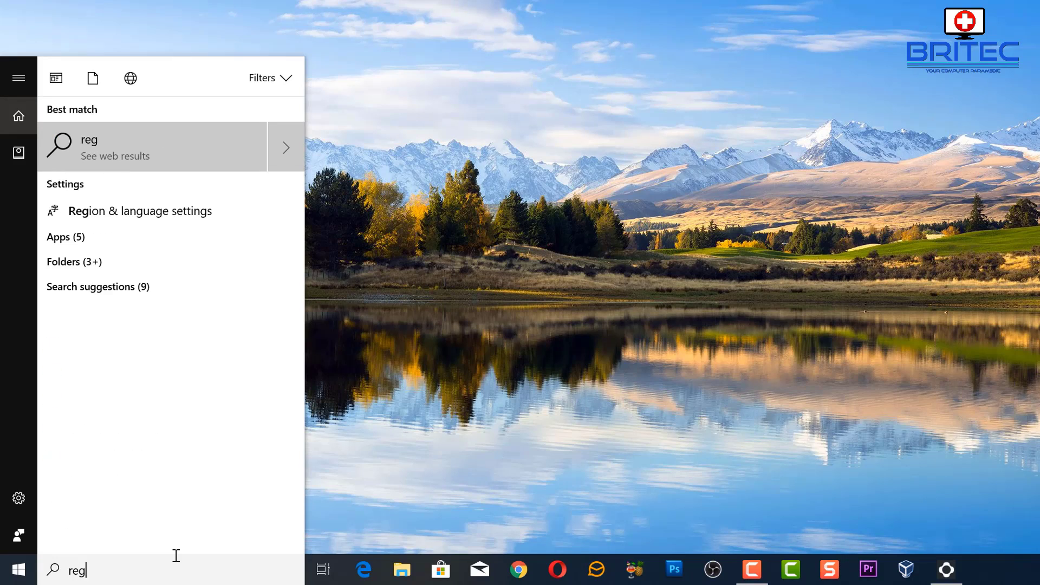
type("edit")
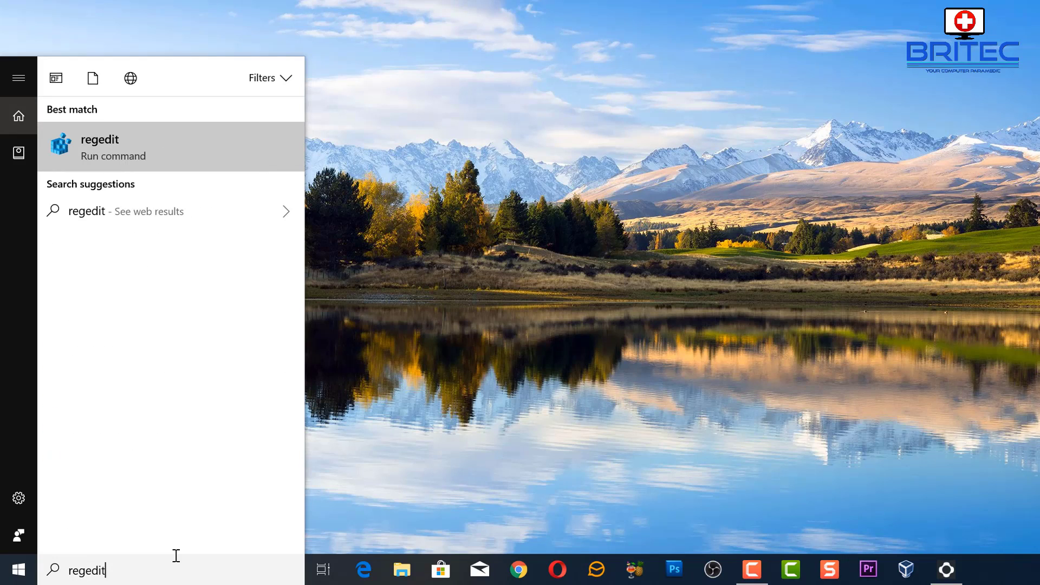
left_click(129, 141)
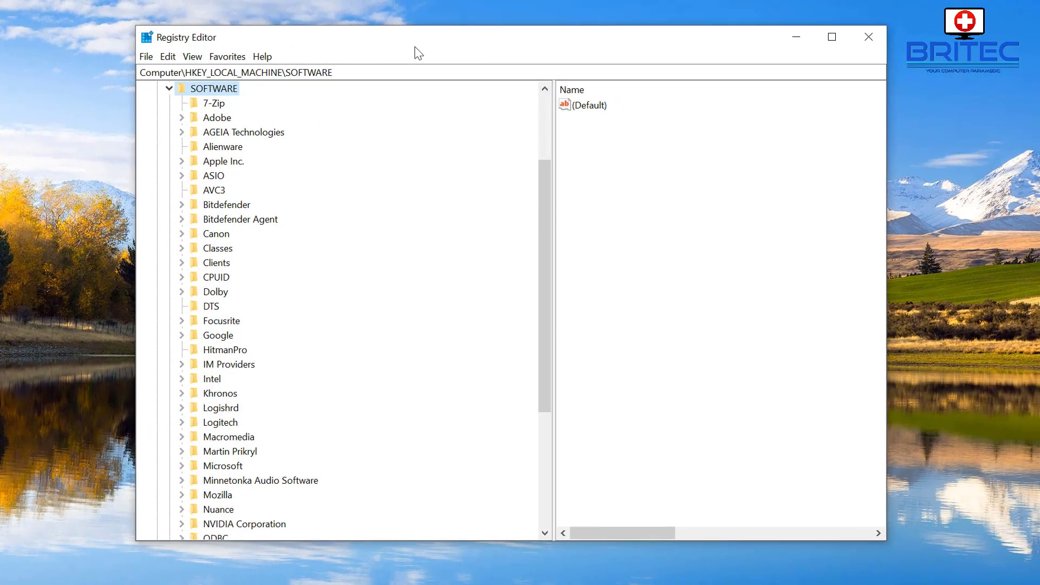
Step: Collapse the SOFTWARE and HKEY_LOCAL_MACHINE keys in the tree
scroll(162, 144, "up", 3)
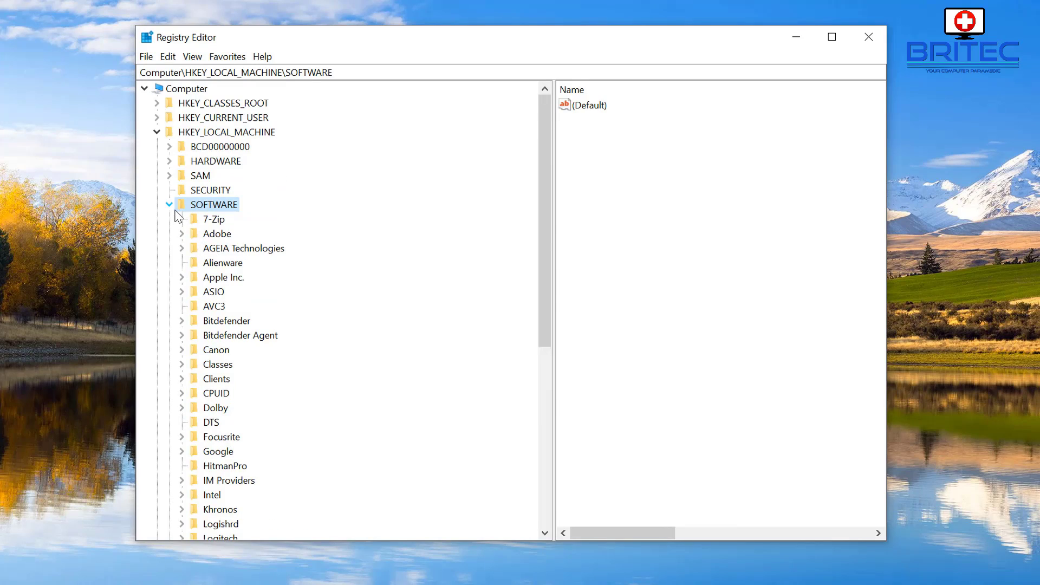
left_click(170, 205)
left_click(156, 132)
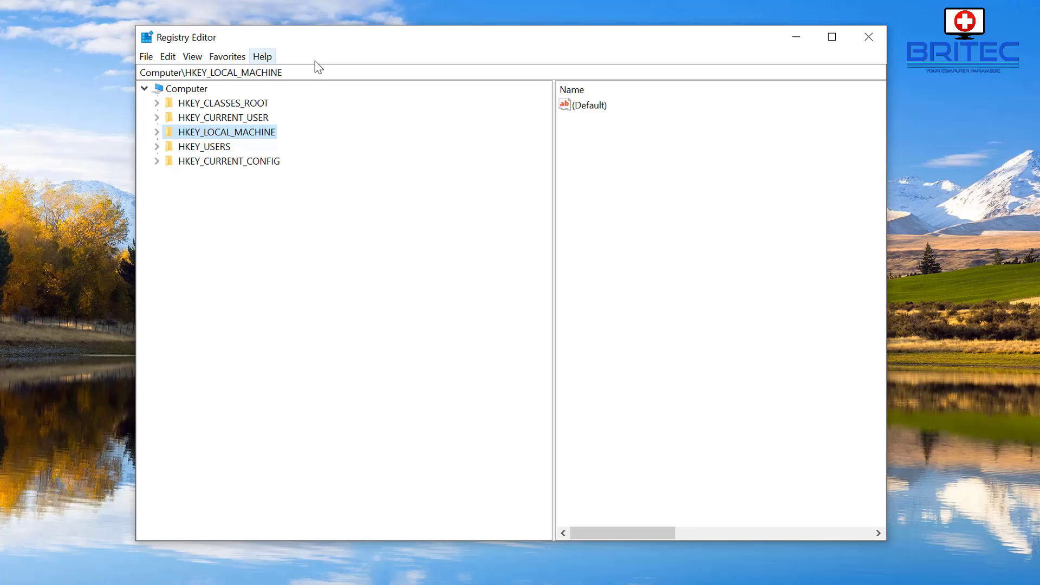
Step: Open and close the File menu twice without exporting, selecting Computer, then HKEY_LOCAL_MACHINE
left_click(147, 57)
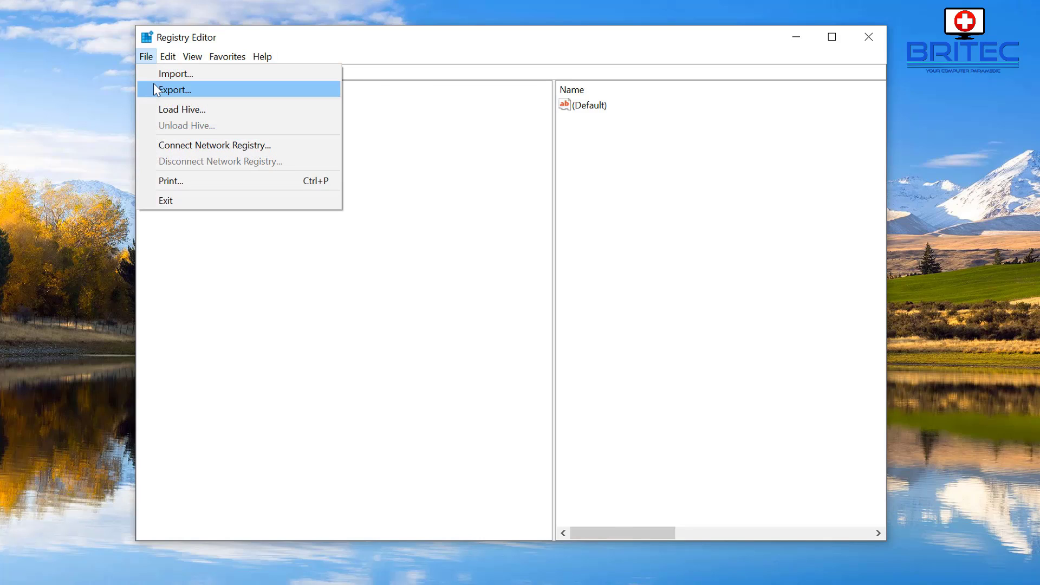
left_click(392, 54)
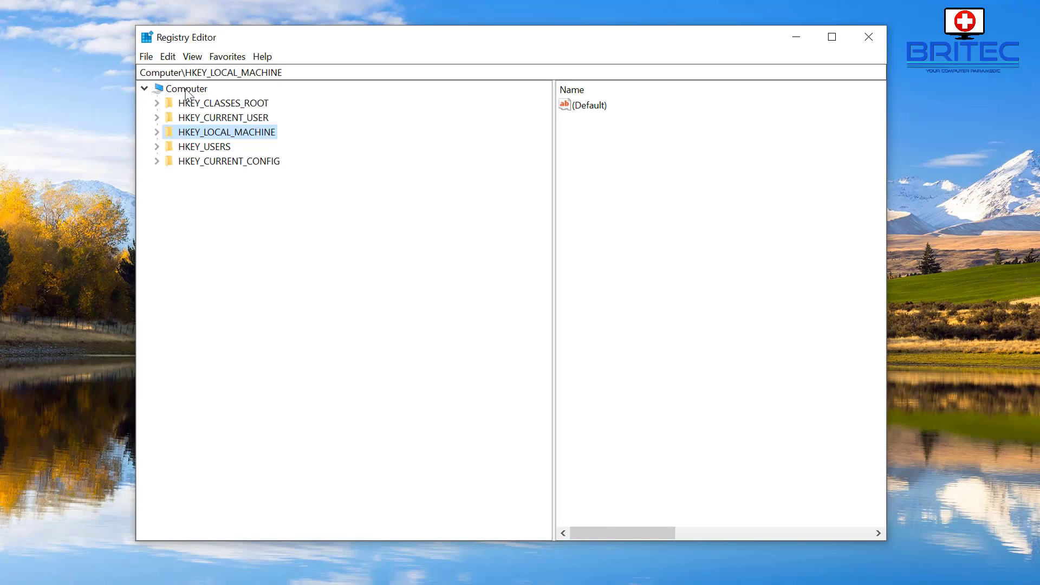
left_click(158, 90)
left_click(146, 57)
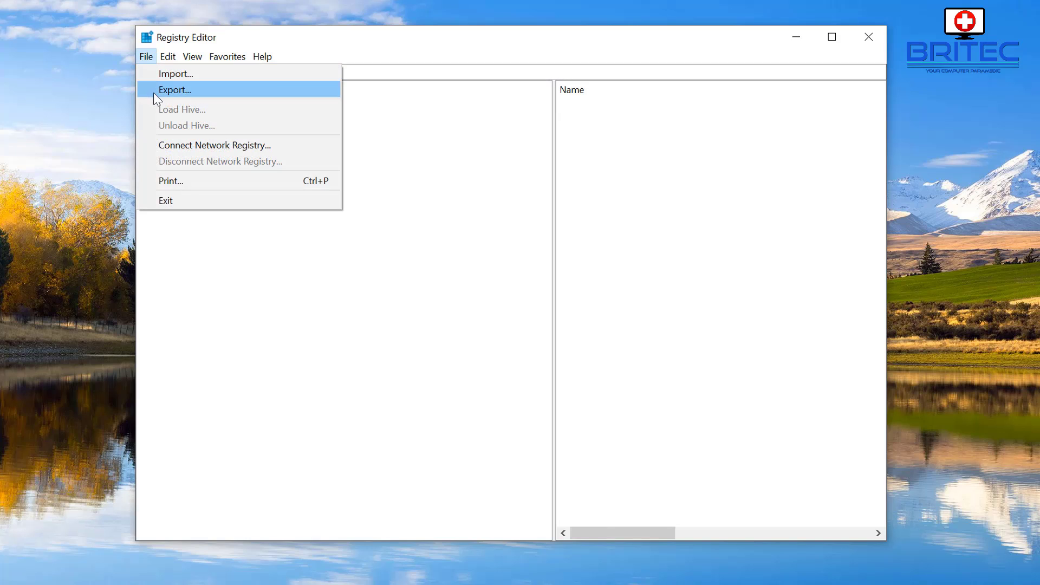
left_click(388, 55)
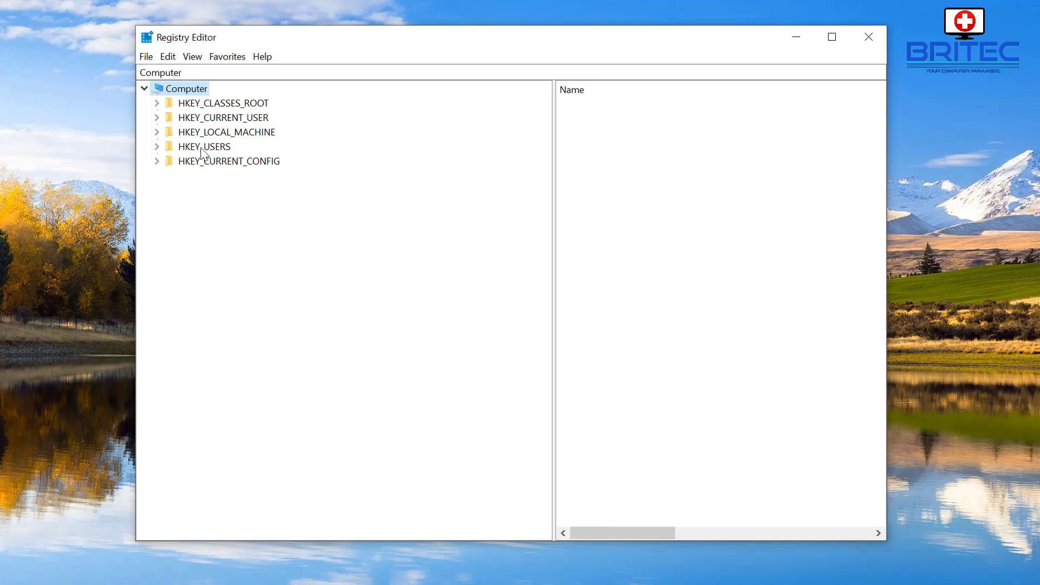
left_click(179, 134)
Step: Expand HKEY_LOCAL_MACHINE and its SOFTWARE key to list the subkeys
left_click(157, 133)
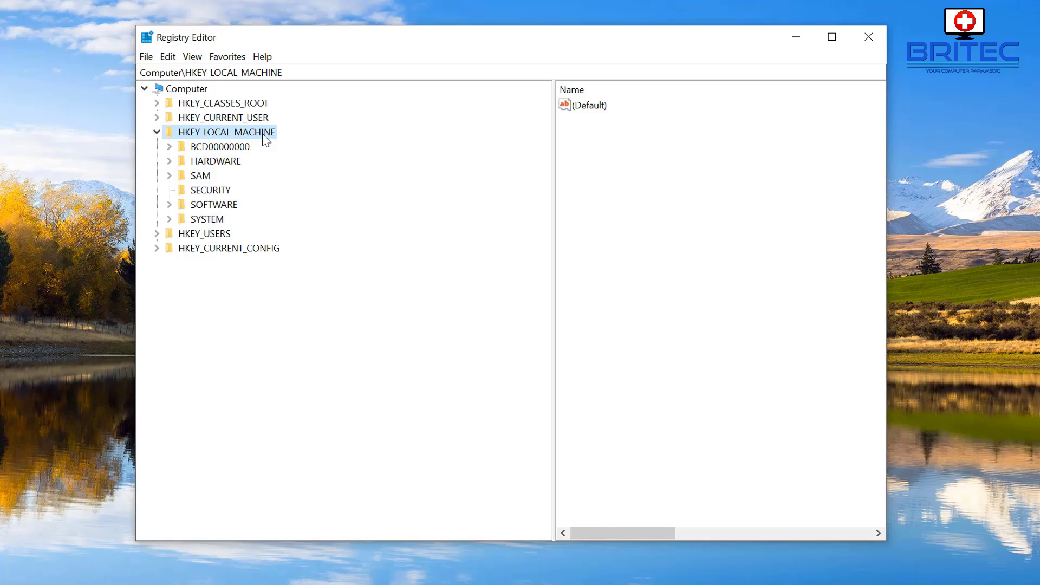
left_click(214, 205)
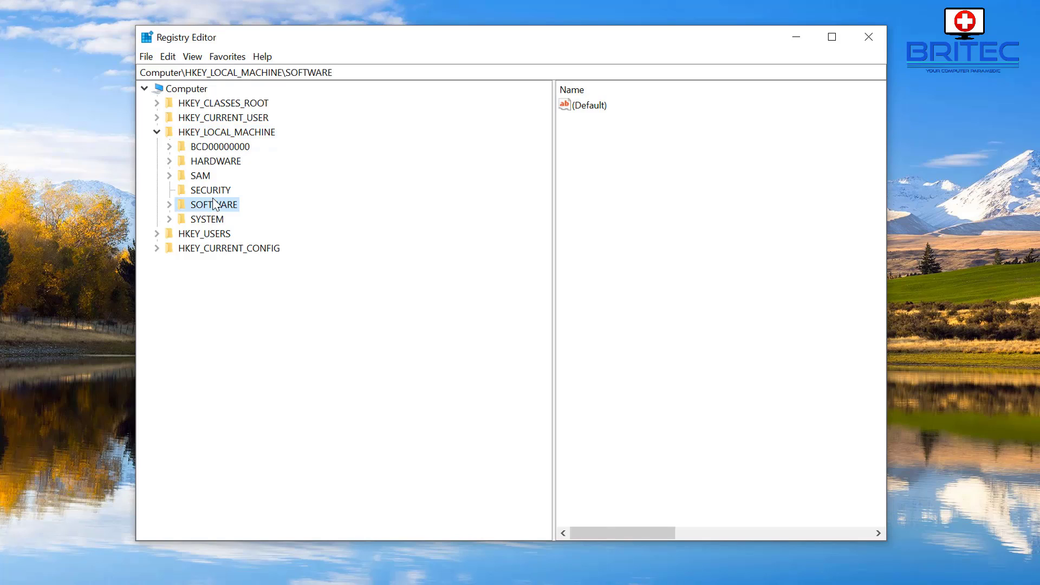
left_click(169, 204)
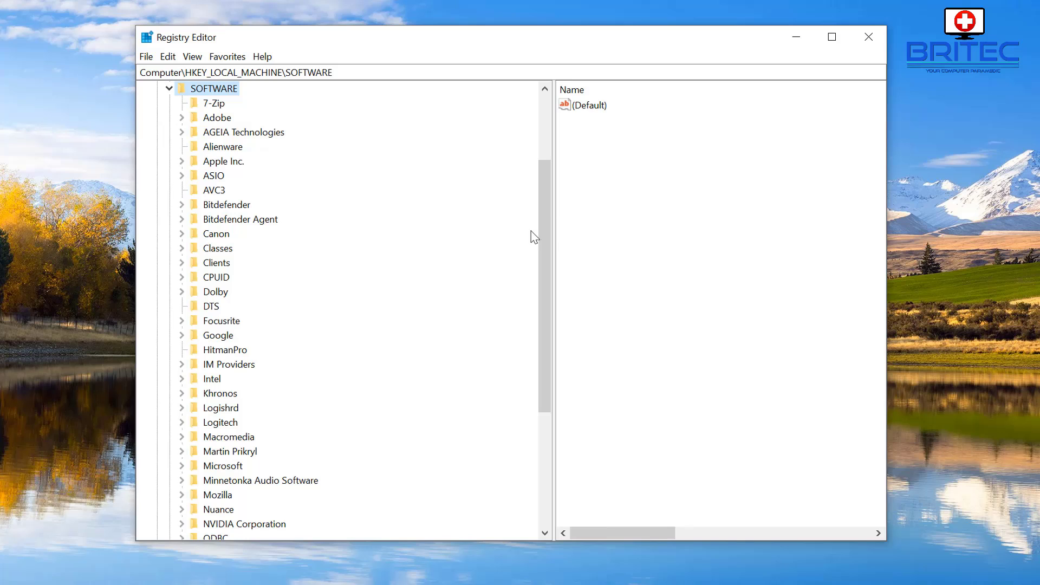
left_click_drag(546, 212, 552, 336)
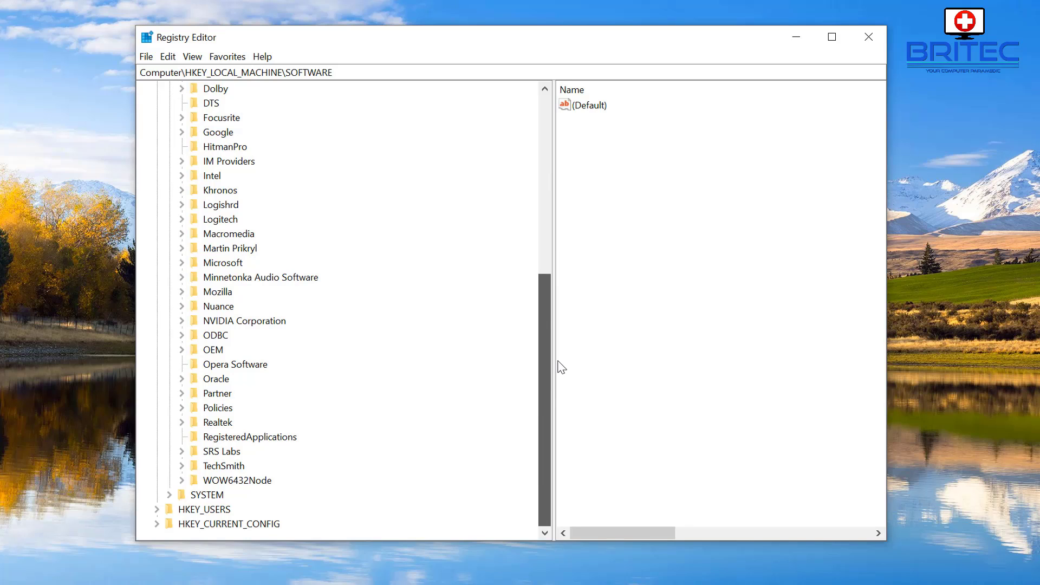
Step: Expand Policies > Microsoft, then select and expand Windows Defender to reveal Policy Manager
left_click(218, 408)
left_click(181, 407)
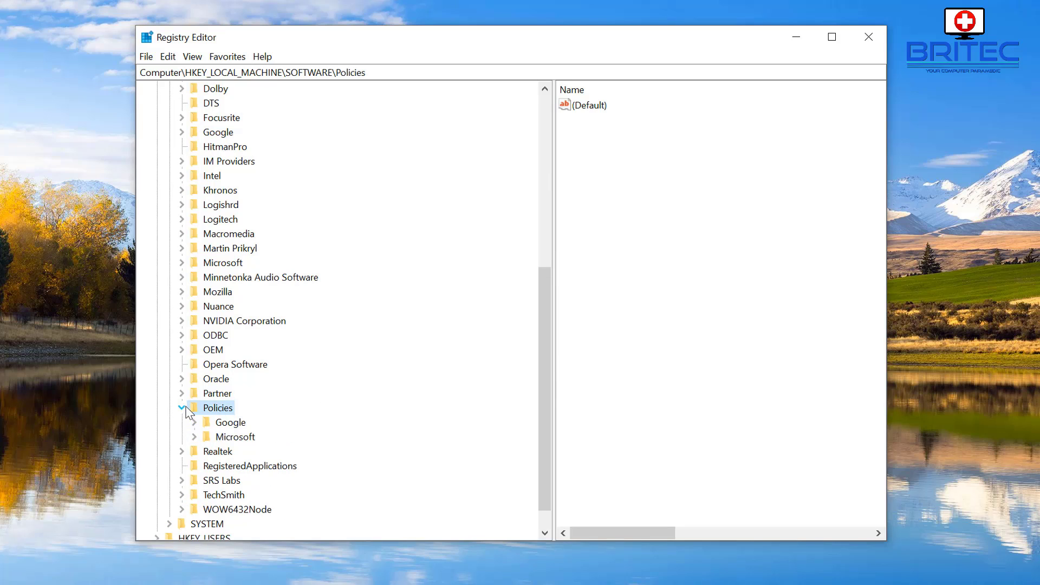
left_click(236, 436)
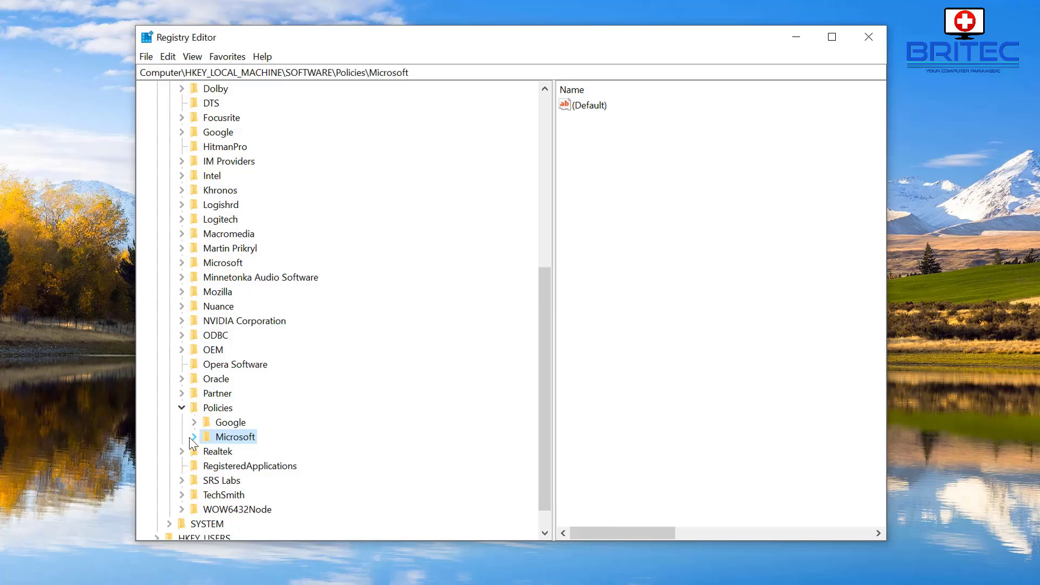
left_click(192, 437)
left_click_drag(546, 325, 548, 373)
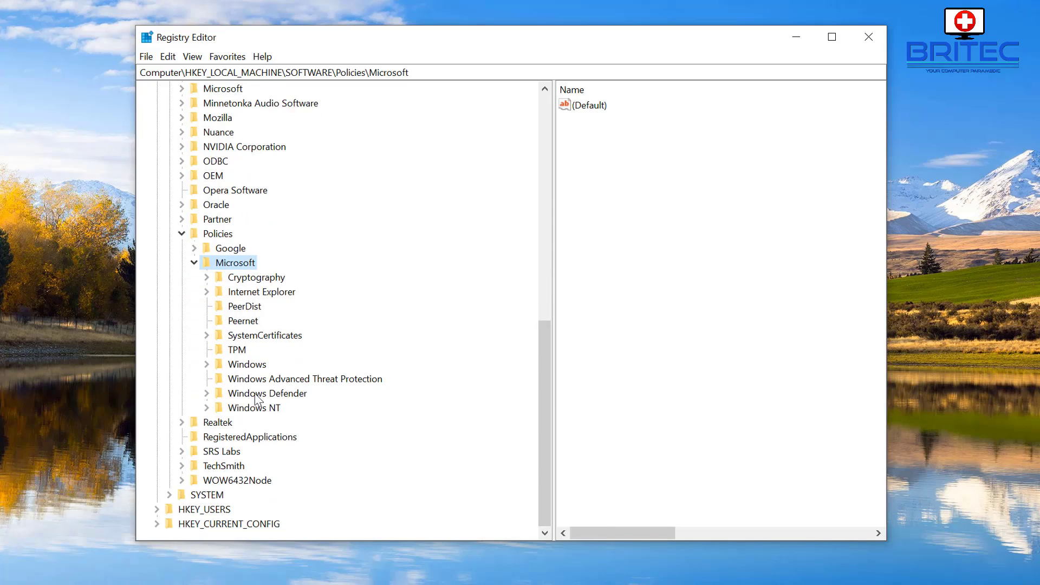
left_click(257, 394)
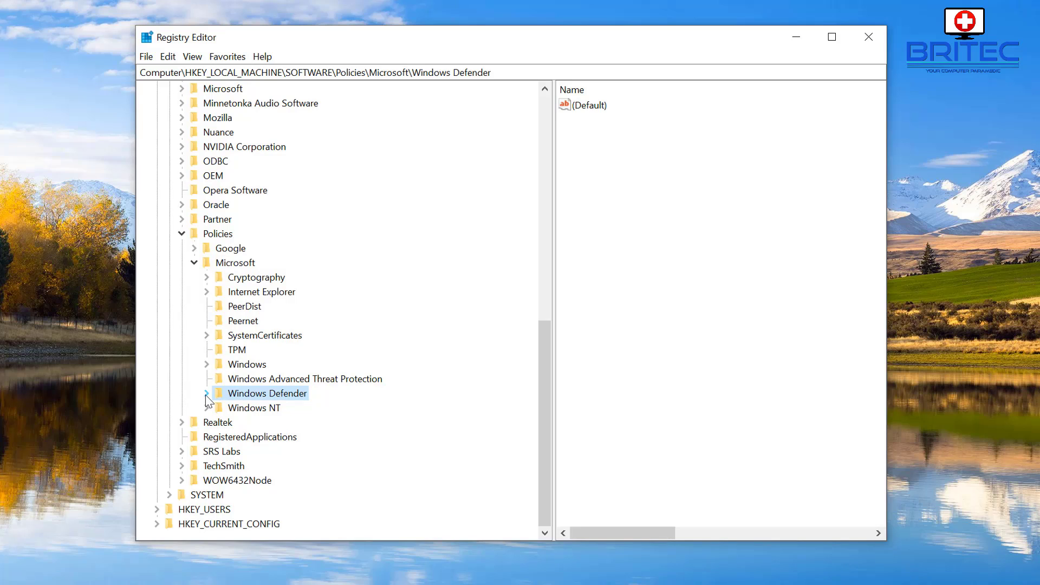
left_click(206, 394)
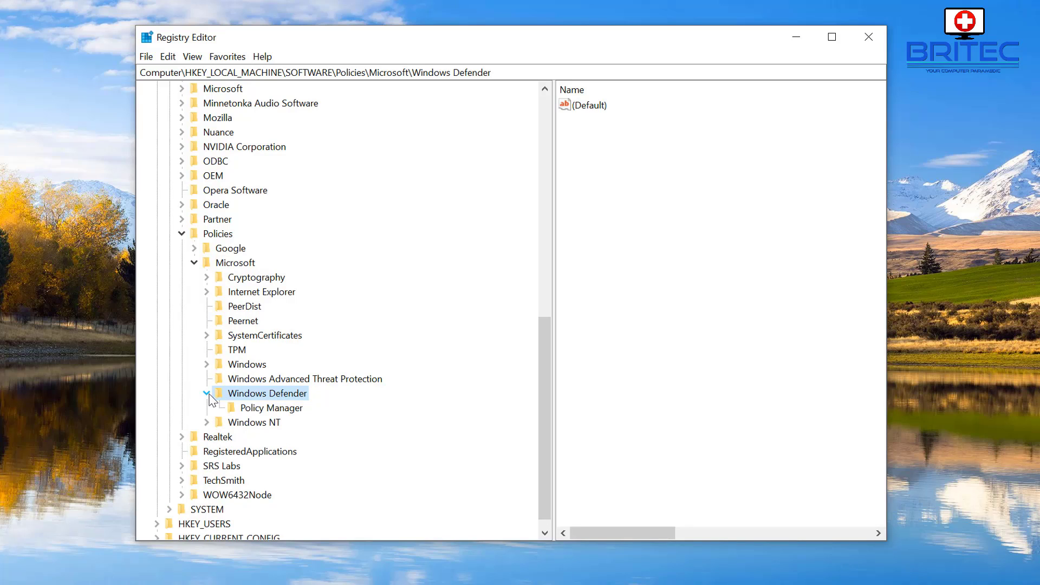
left_click(610, 138)
Step: Add a DWORD (32-bit) value under Windows Defender and select its 'New Value #1' name for renaming
right_click(582, 135)
mouse_move(635, 139)
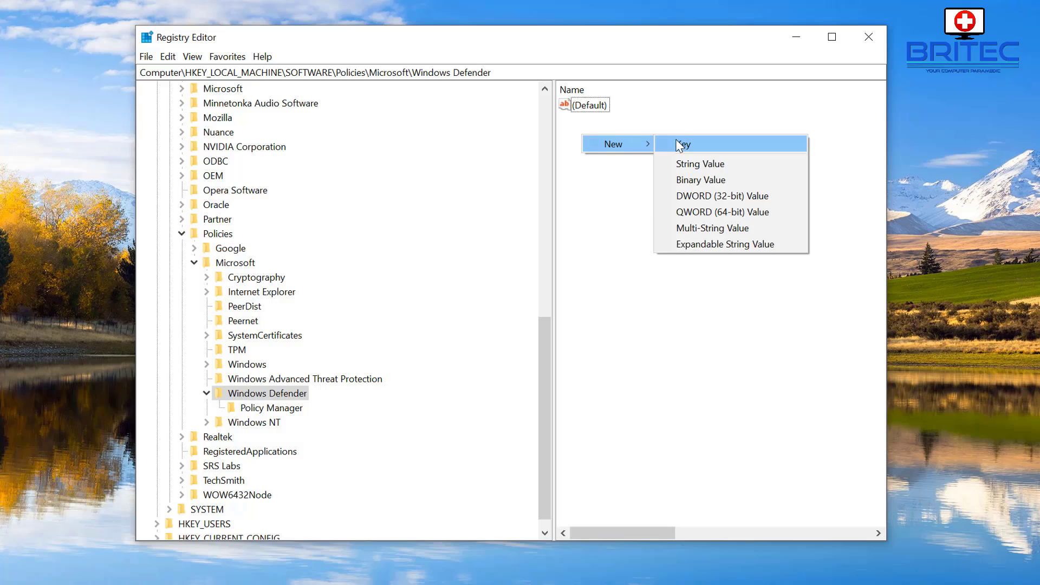
left_click(715, 193)
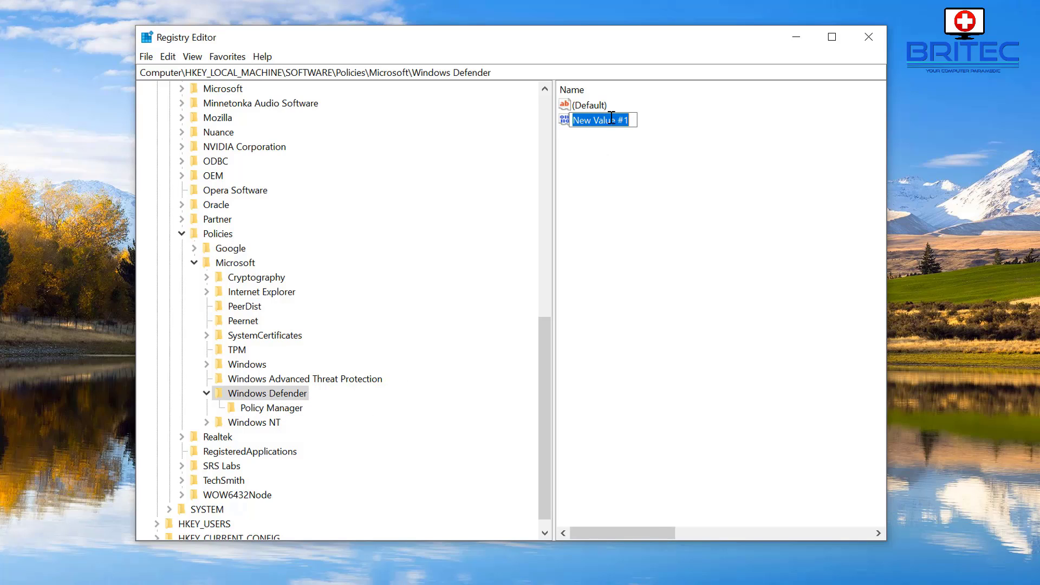
left_click(633, 120)
left_click_drag(632, 120, 566, 120)
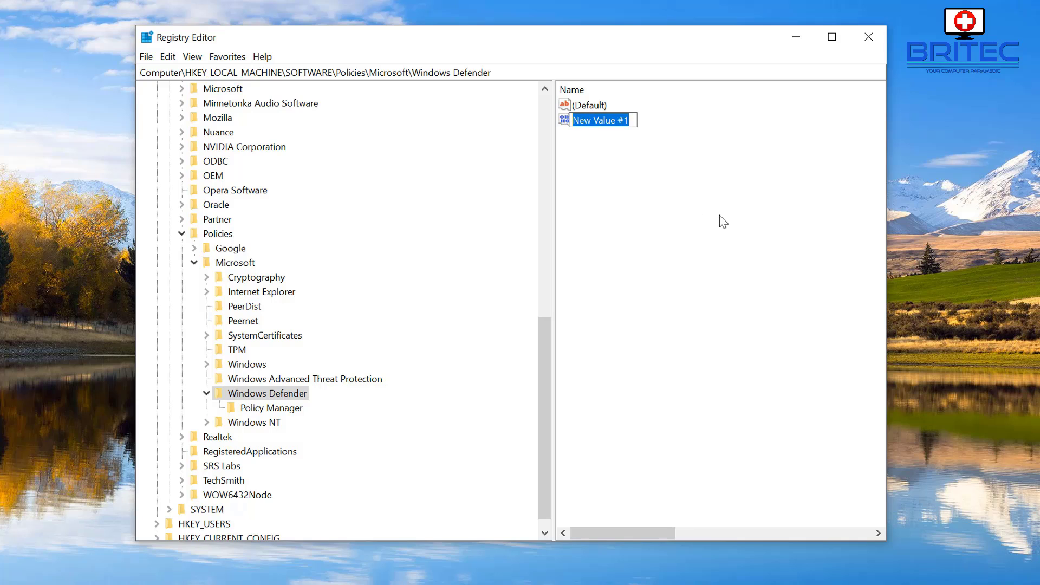
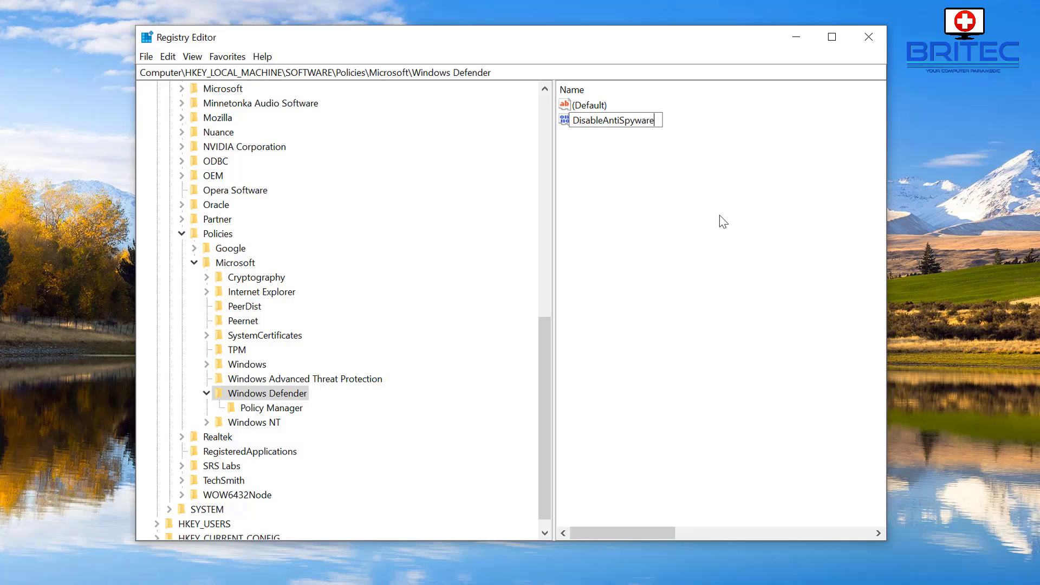
Step: Commit the new DWORD's name as DisableAntiSpyware and open its Edit DWORD dialog
key("Return")
double_click(605, 121)
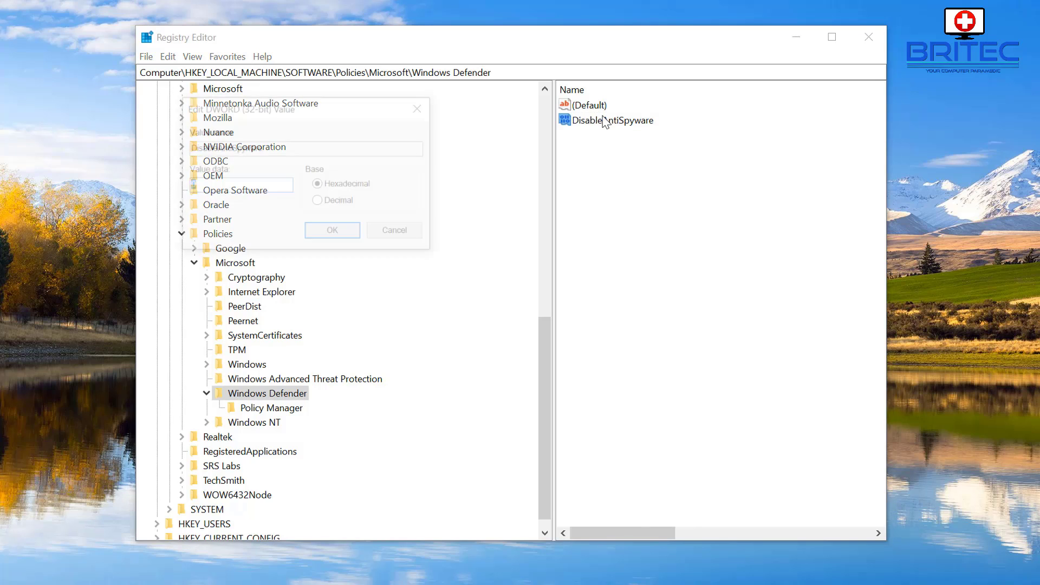
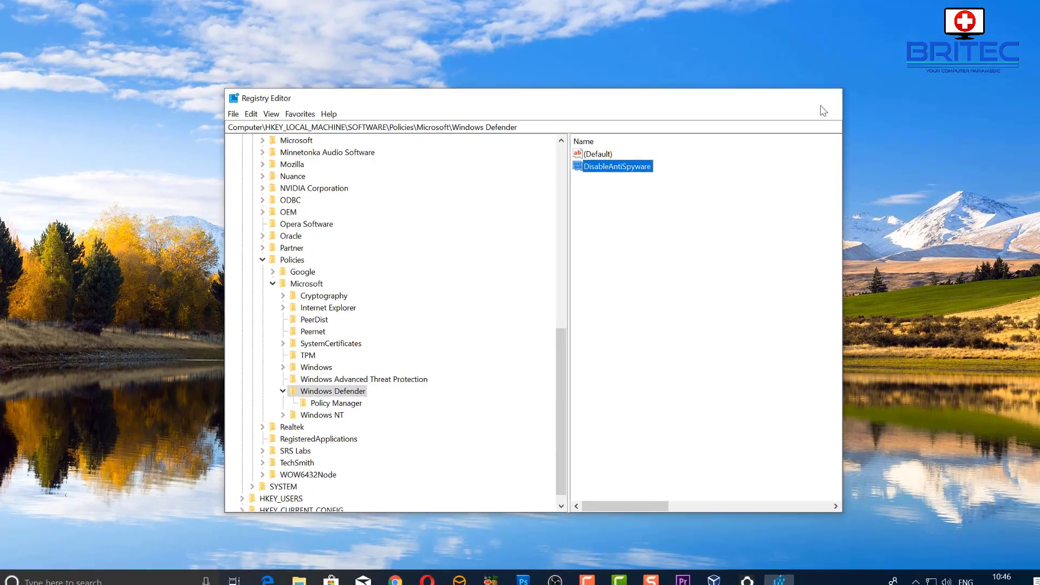
Step: Exit Registry Editor now that the DisableAntiSpyware value exists under the Windows Defender policies key
left_click(868, 37)
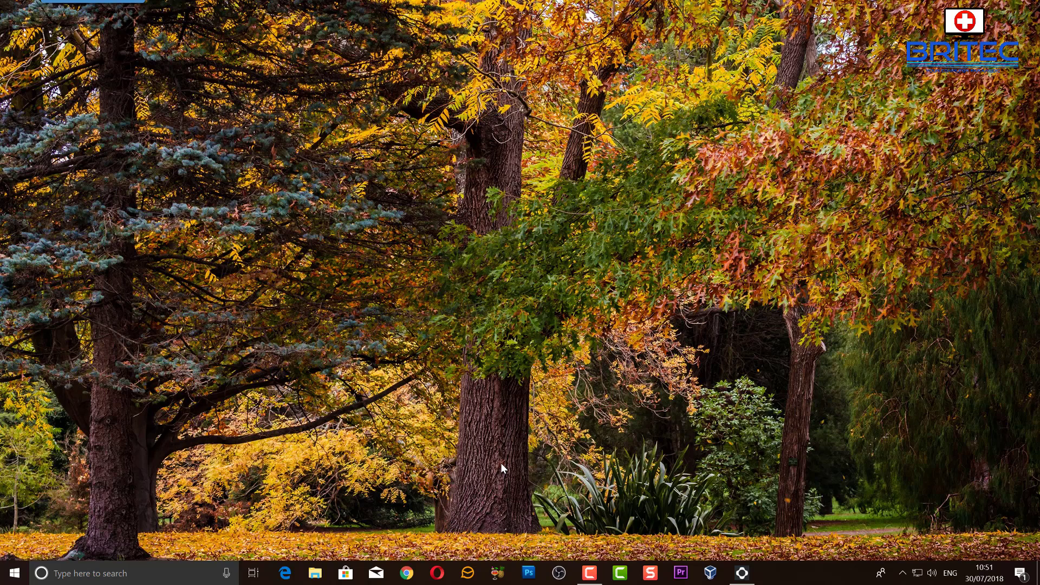
Step: Open Windows Settings from the Start menu
left_click(902, 573)
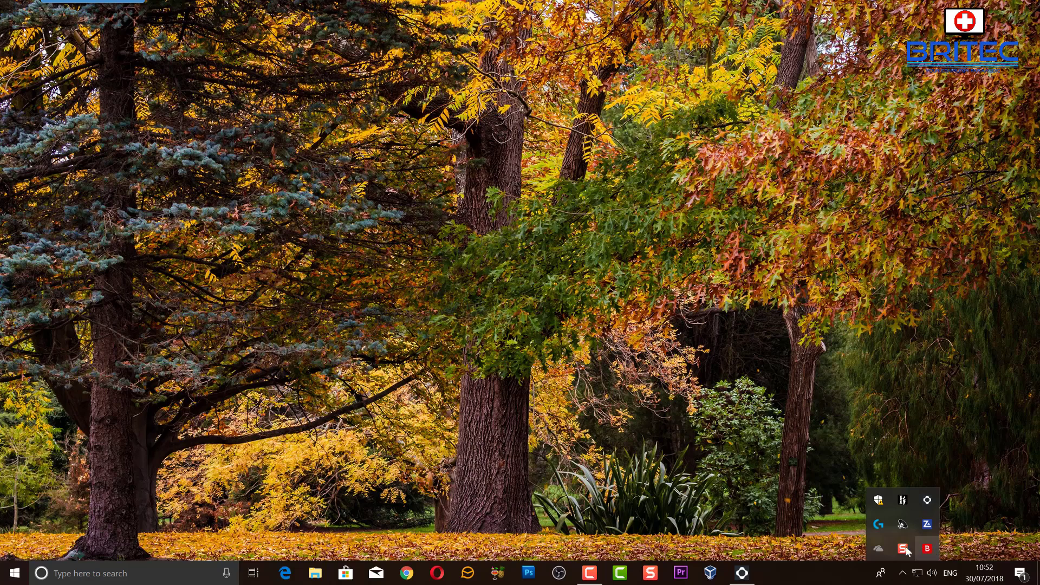
left_click(11, 574)
left_click(15, 516)
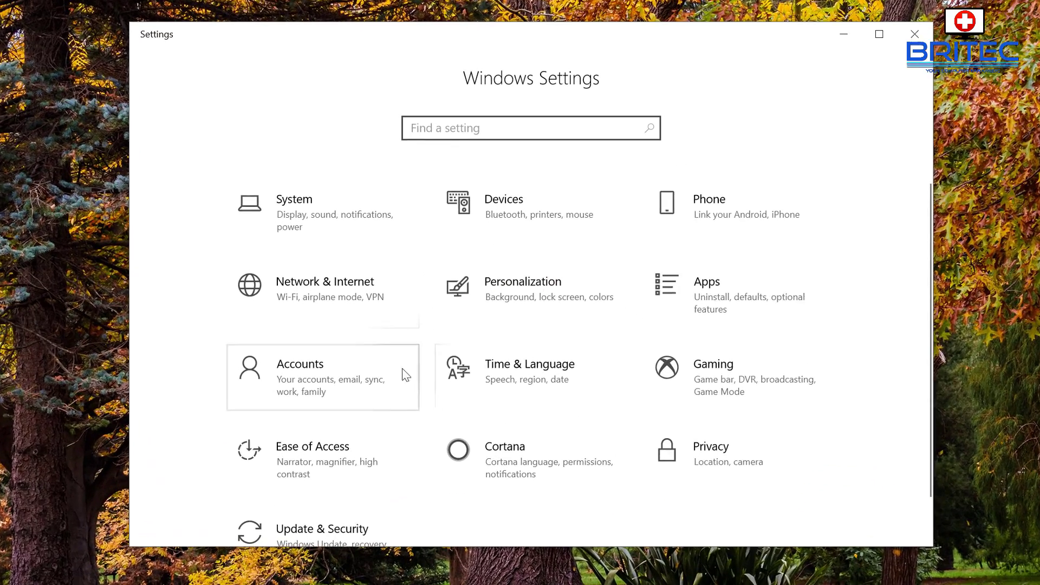
Step: Go to the Windows Security page under Update & Security
scroll(386, 420, "down", 1)
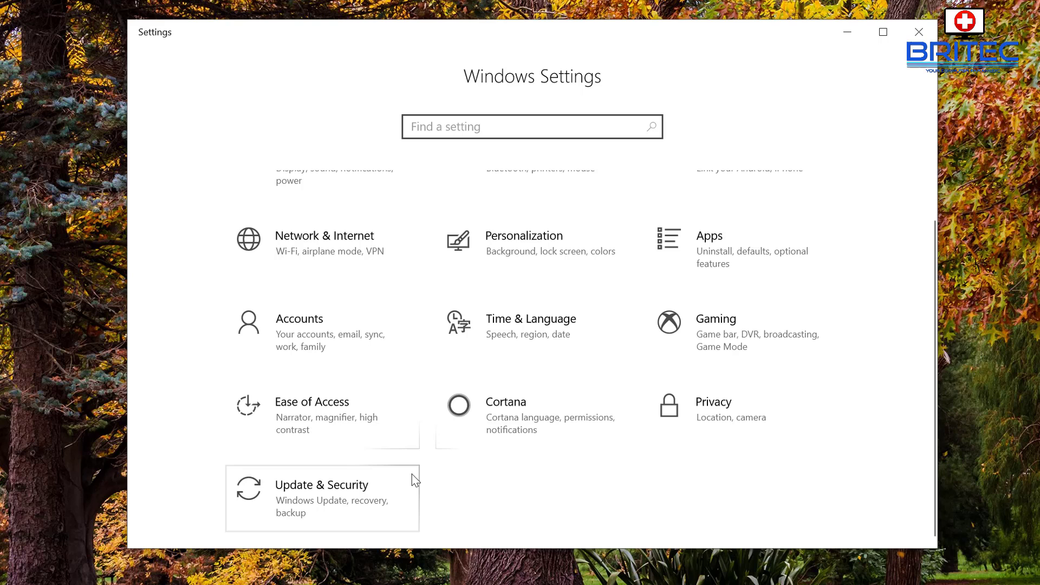
left_click(359, 492)
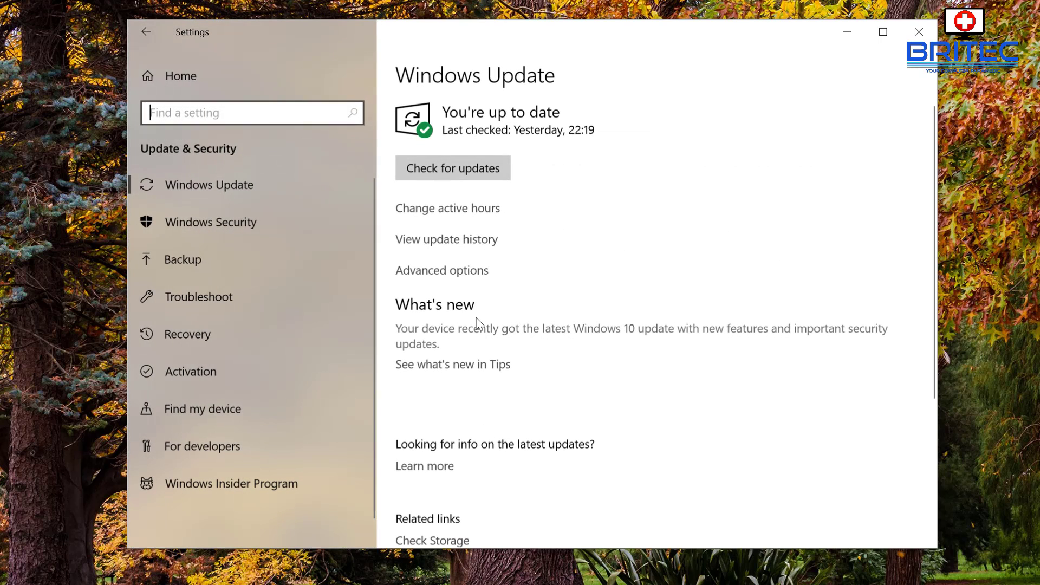
left_click(256, 232)
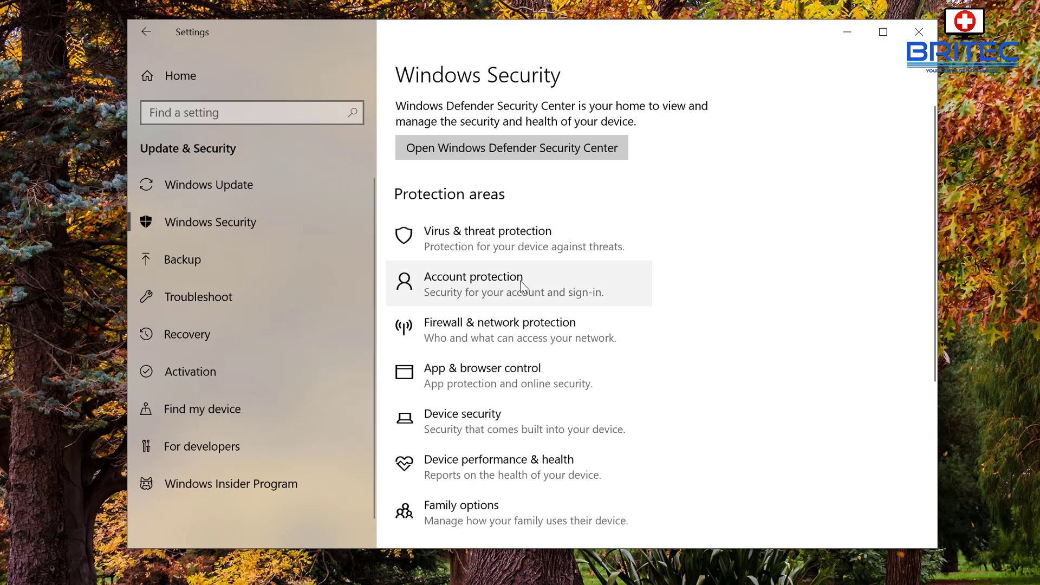
scroll(521, 285, "down", 2)
scroll(499, 259, "up", 2)
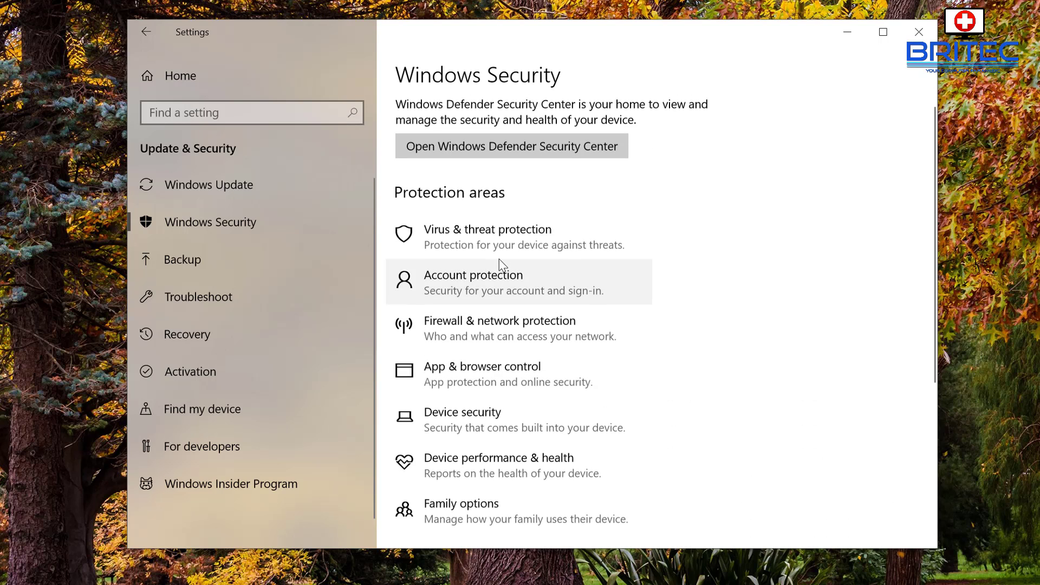
Step: Launch Windows Defender Security Center, confirm Bitdefender is the antivirus with periodic scanning Off, then close it
left_click(502, 149)
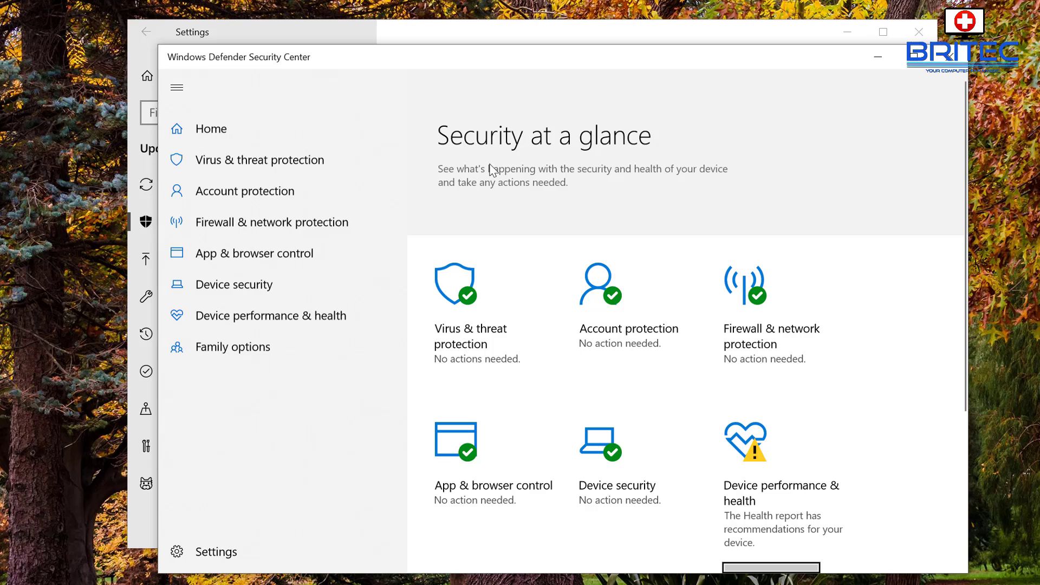
left_click_drag(553, 62, 522, 31)
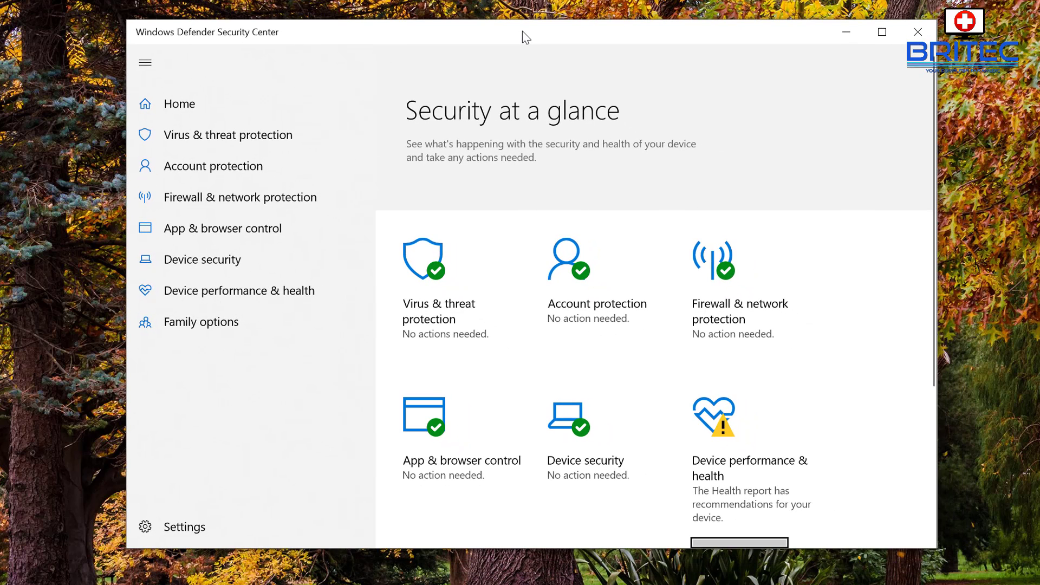
left_click(212, 139)
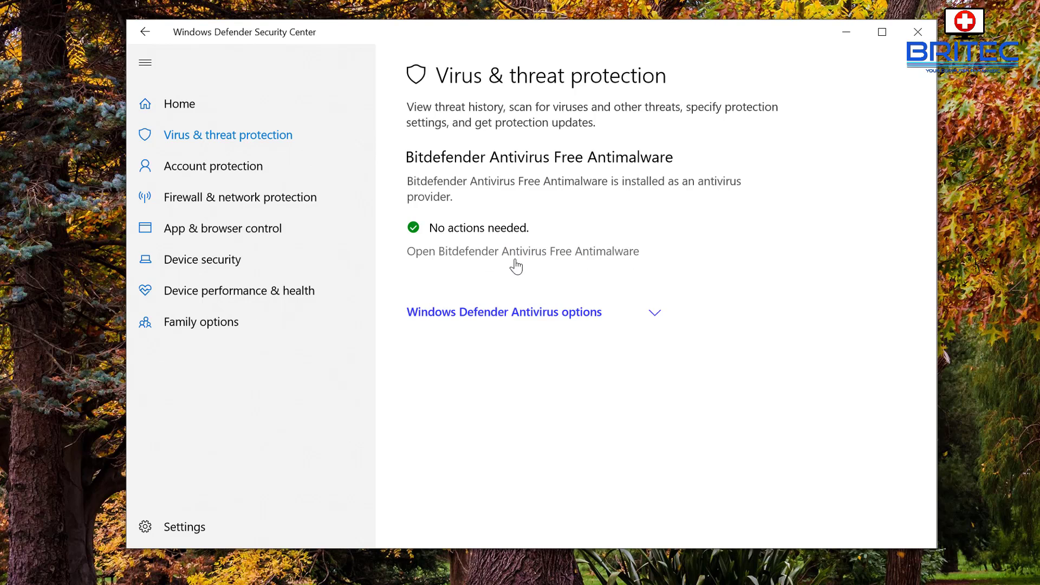
left_click(654, 313)
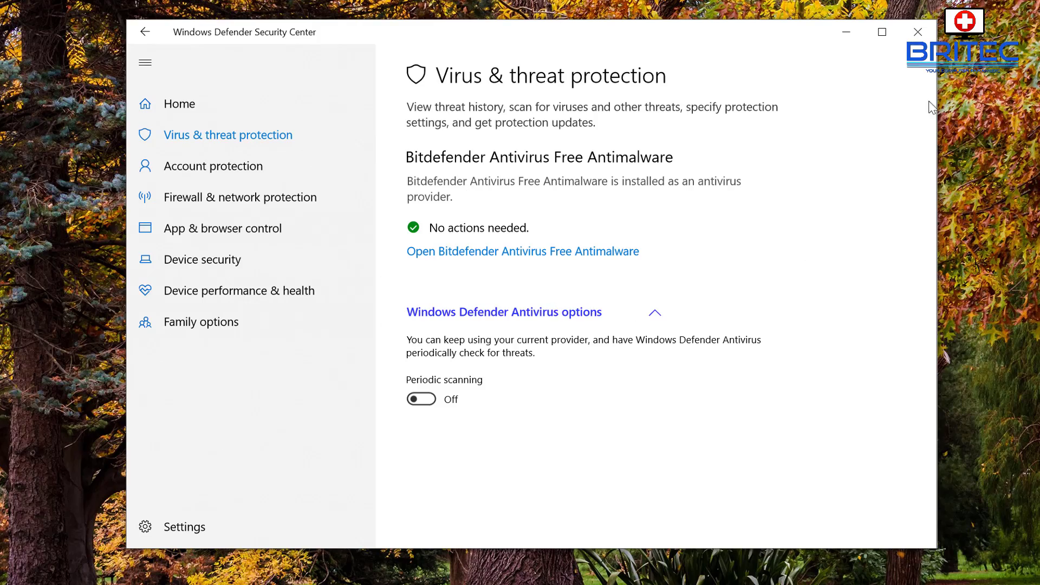
left_click(917, 32)
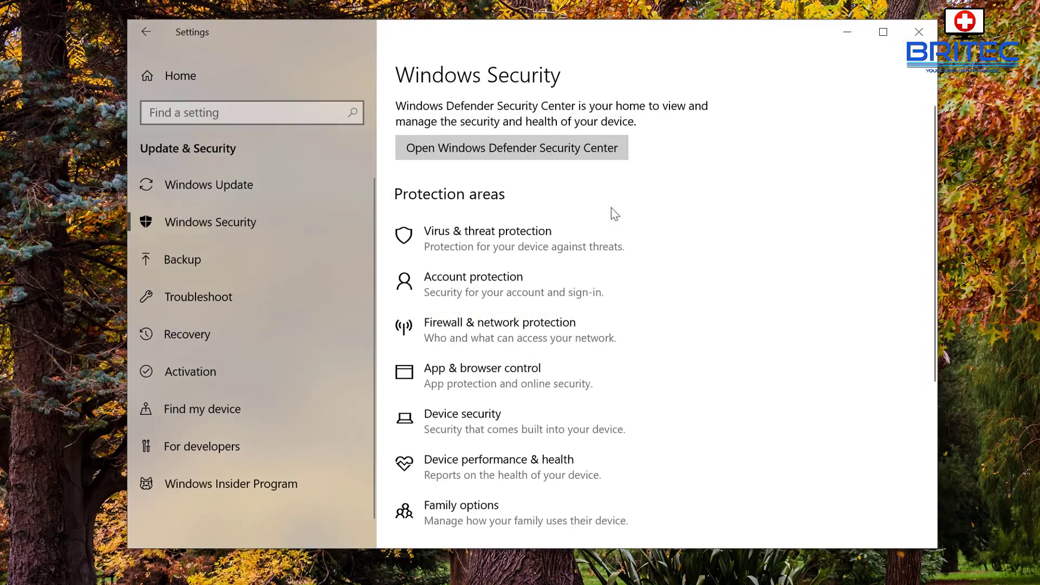
Step: Close the Windows Settings window
left_click(913, 33)
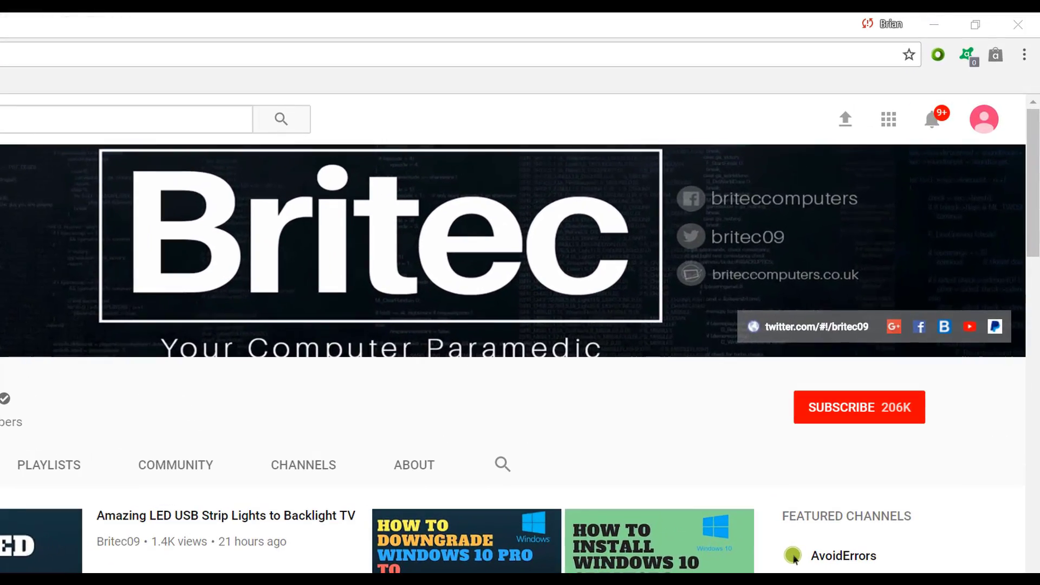
Step: Subscribe to the Britec YouTube channel, bringing it to 206K subscribers
left_click(870, 418)
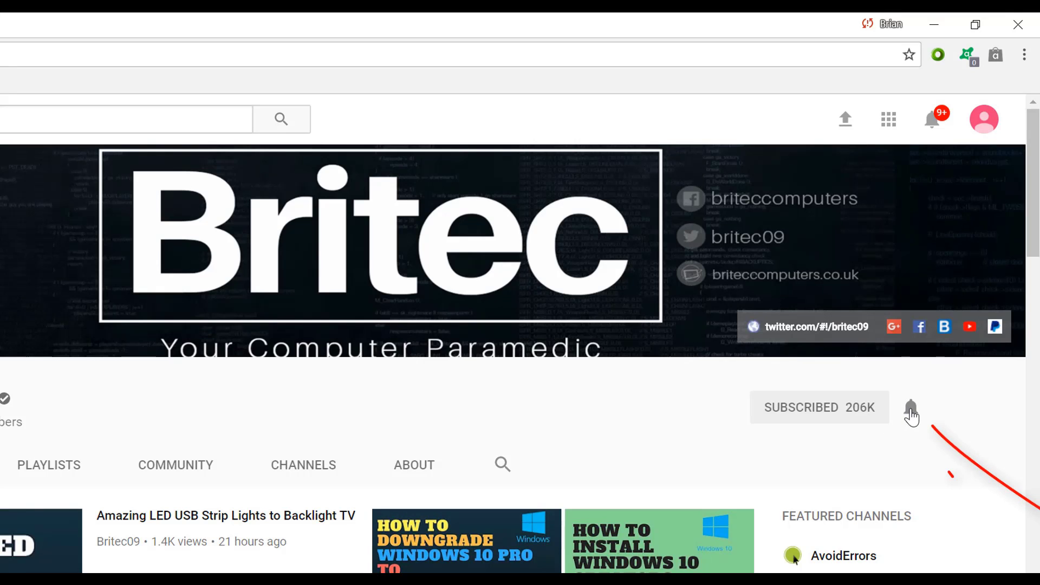